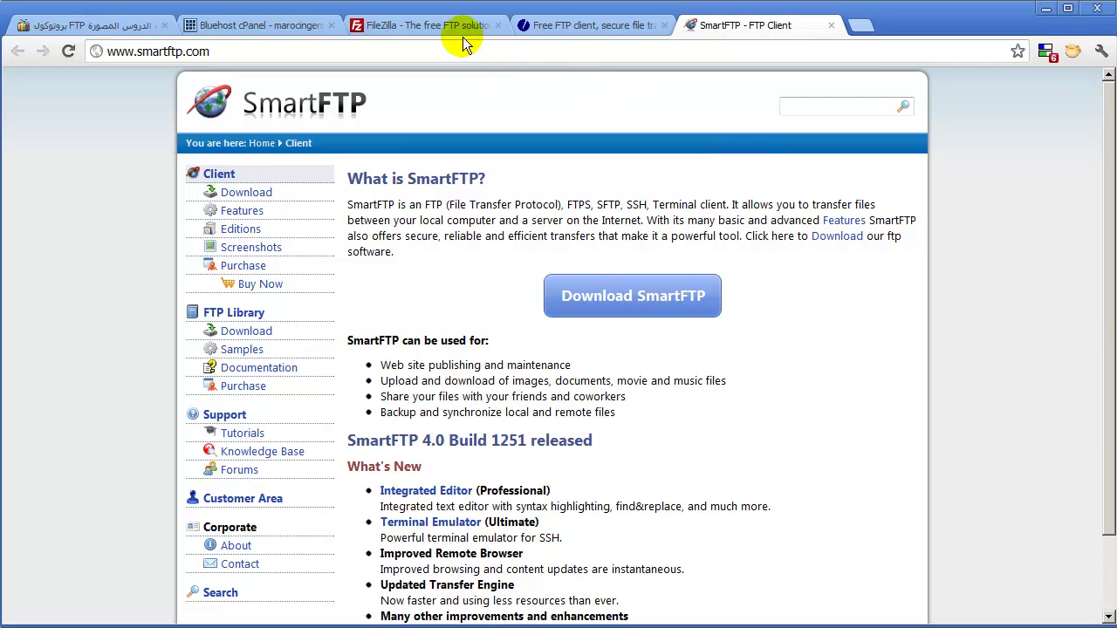
# Step: Bring up the FileZilla project homepage in the browser, and open the Site Manager in the FileZilla client
pyautogui.click(458, 26)
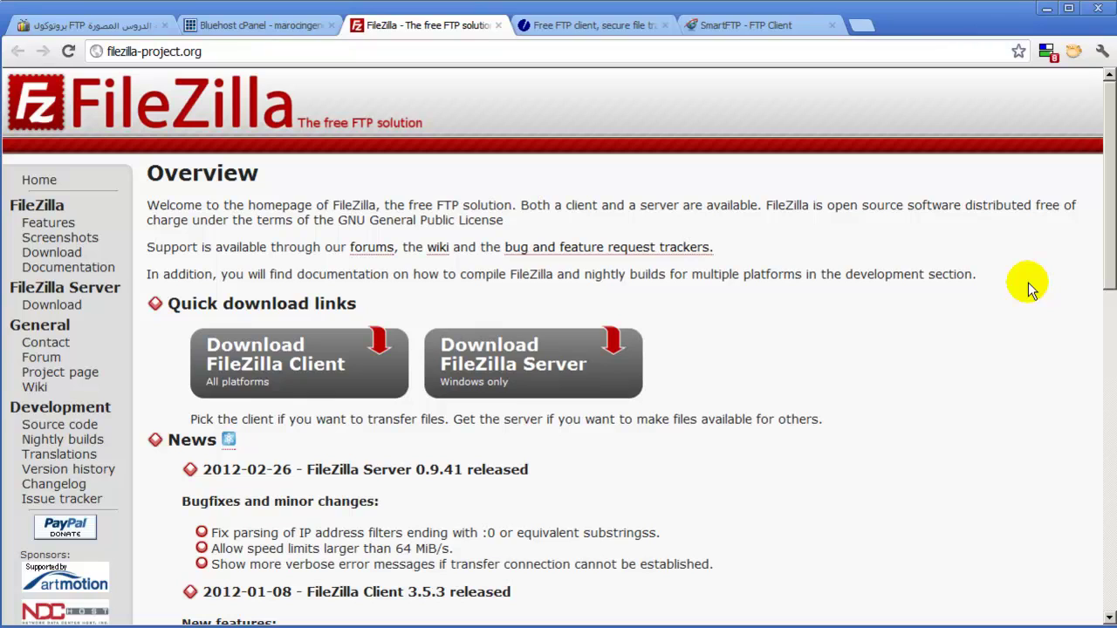
pyautogui.hotkey('alt', 'Tab')
pyautogui.hotkey('alt', 'Tab')
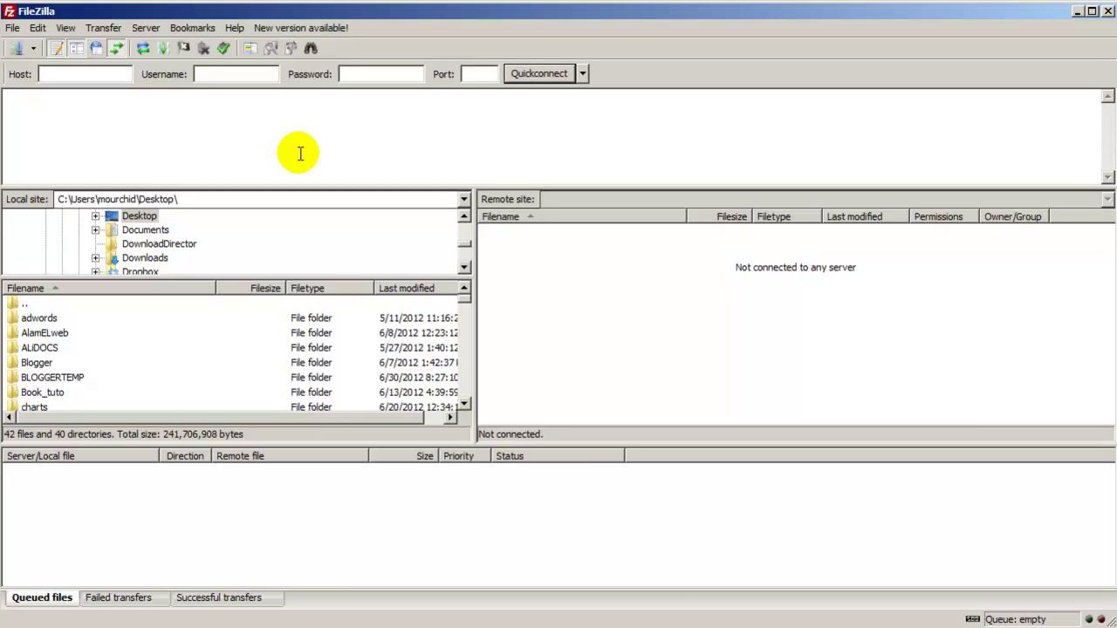
pyautogui.click(12, 28)
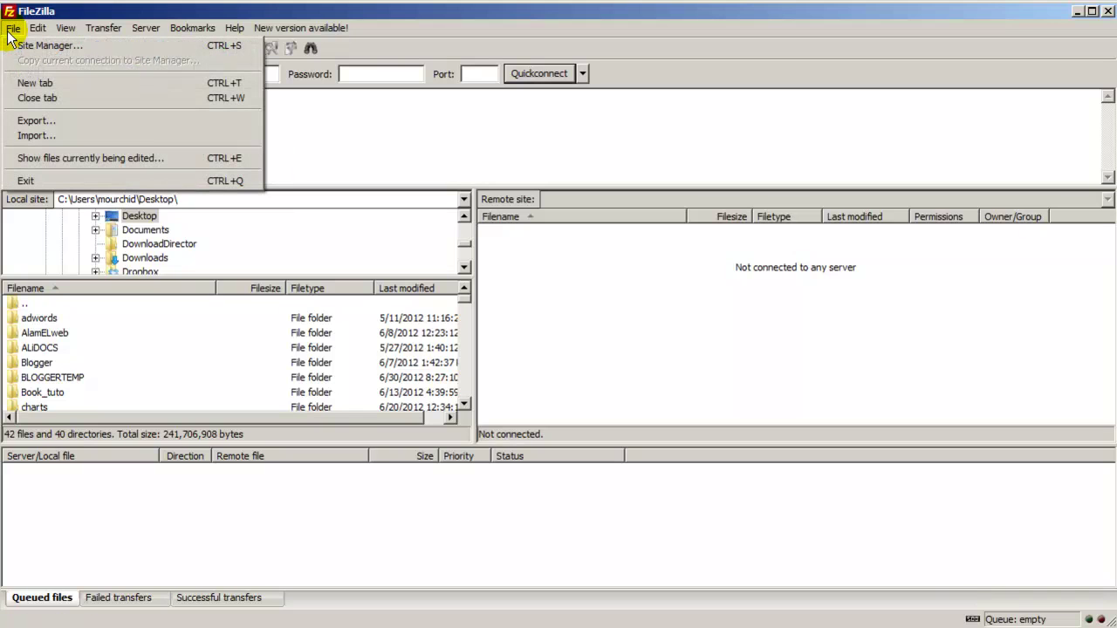
pyautogui.click(14, 44)
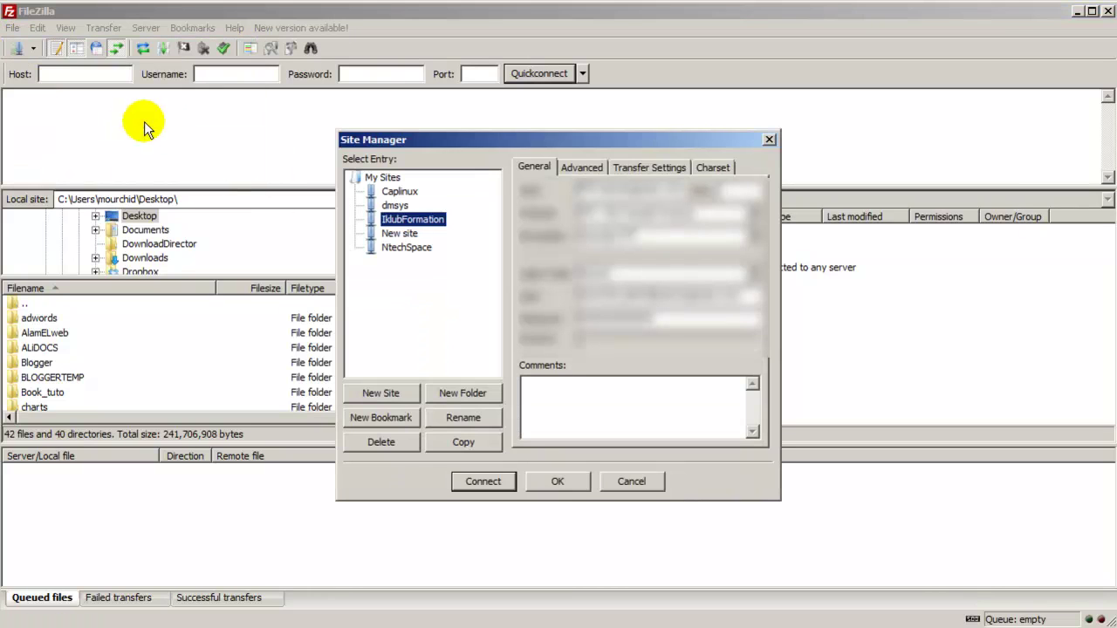
# Step: Add a new site entry in the Site Manager and delete it from the site list
pyautogui.click(387, 392)
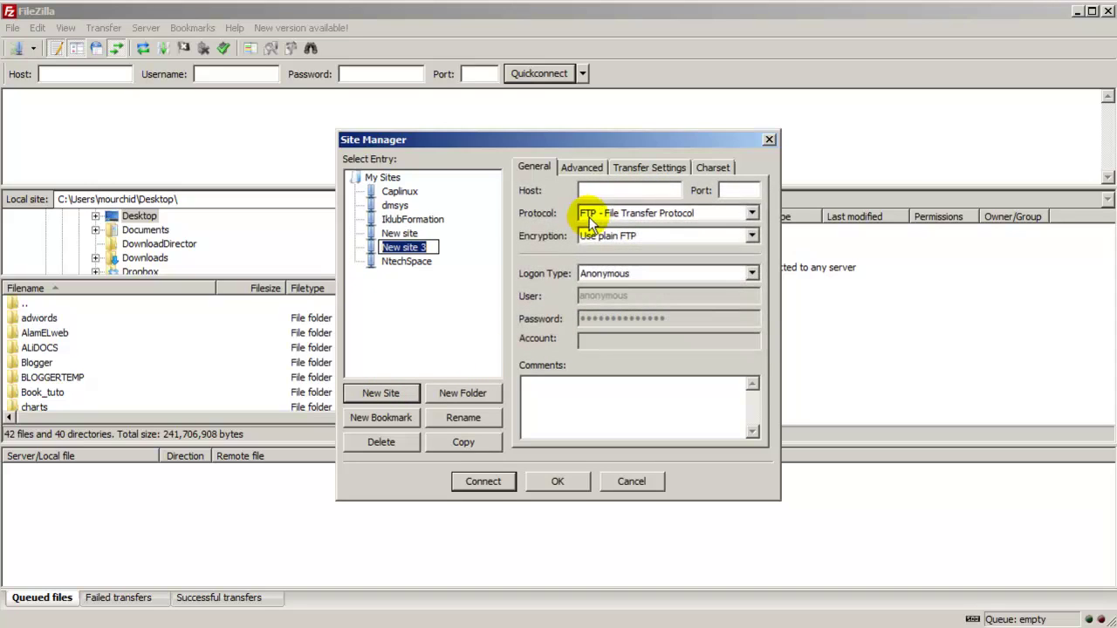
pyautogui.click(461, 255)
pyautogui.click(428, 222)
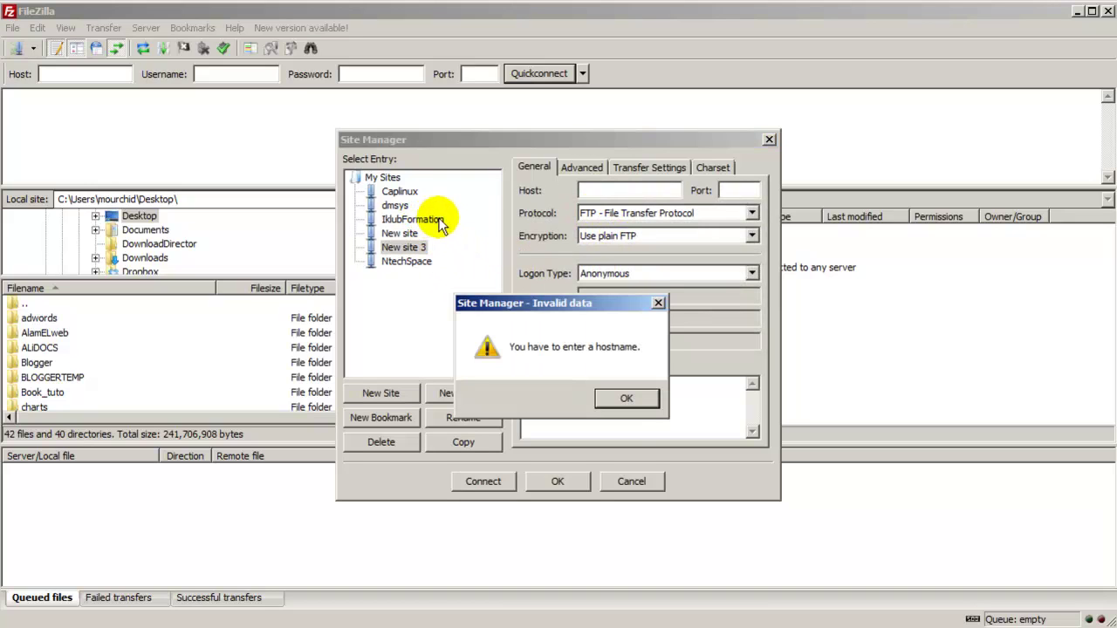
pyautogui.click(626, 399)
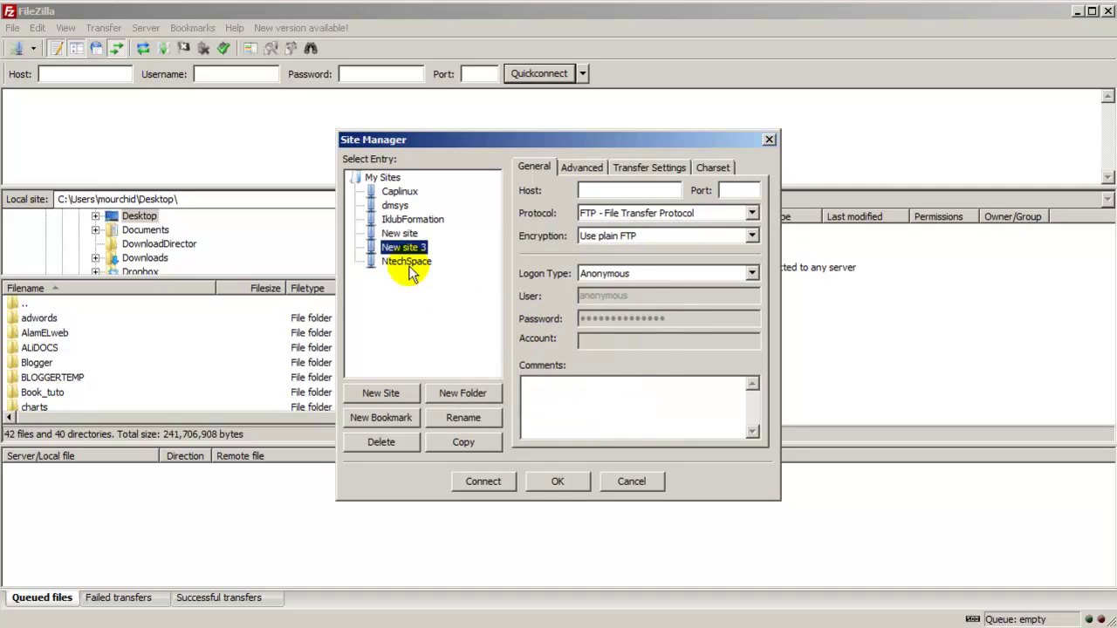
pyautogui.click(399, 444)
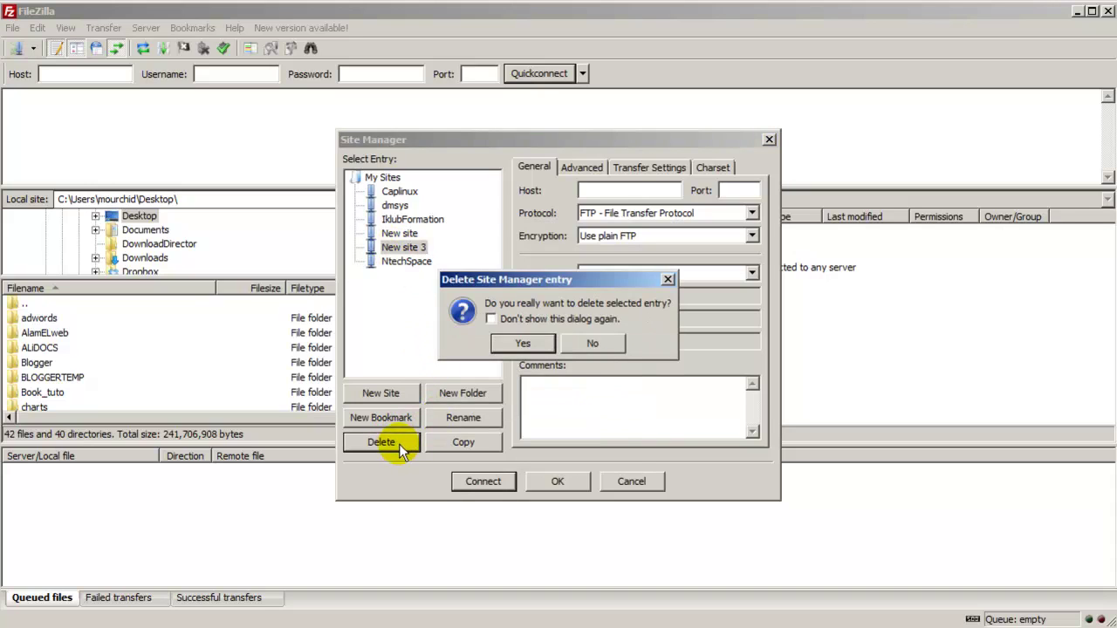
pyautogui.click(530, 343)
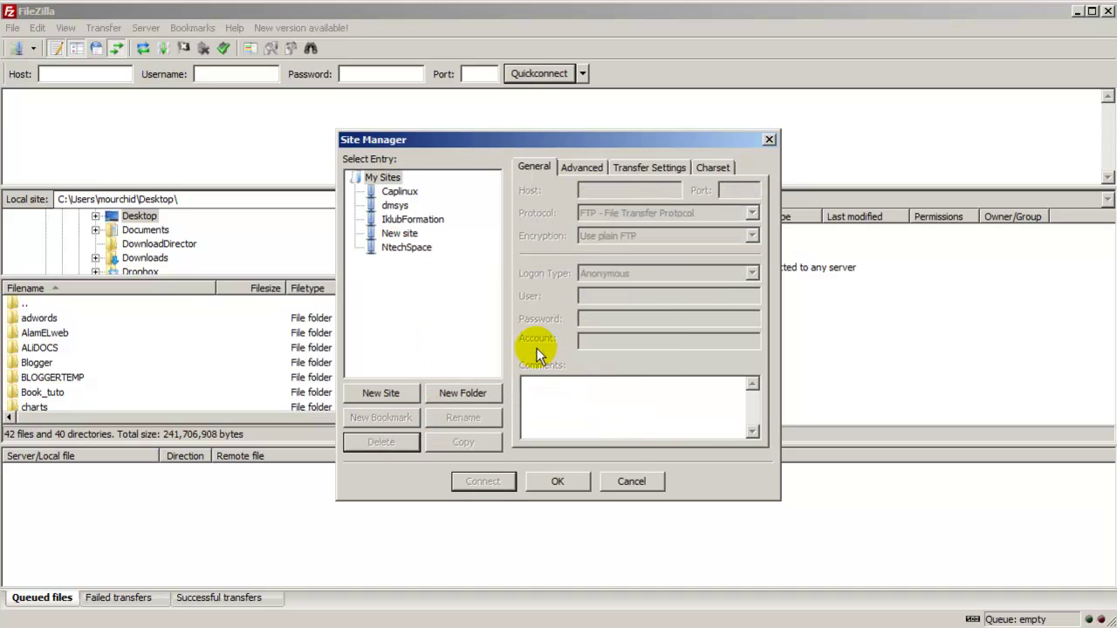
# Step: Set port 21 for the saved IklubFormation site and connect to it
pyautogui.click(428, 219)
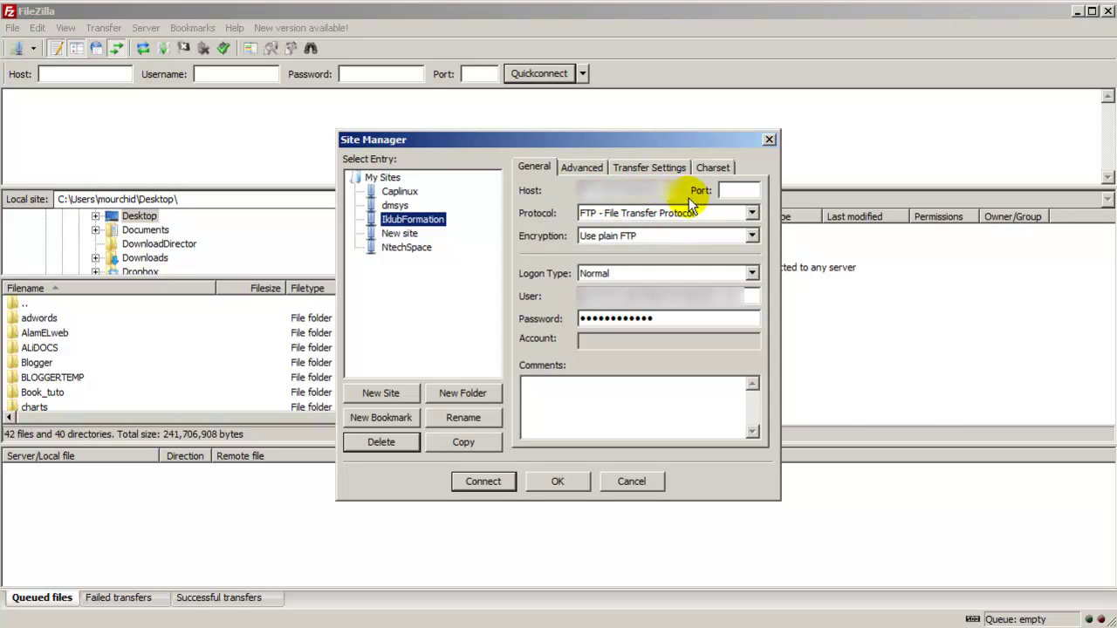
pyautogui.click(741, 190)
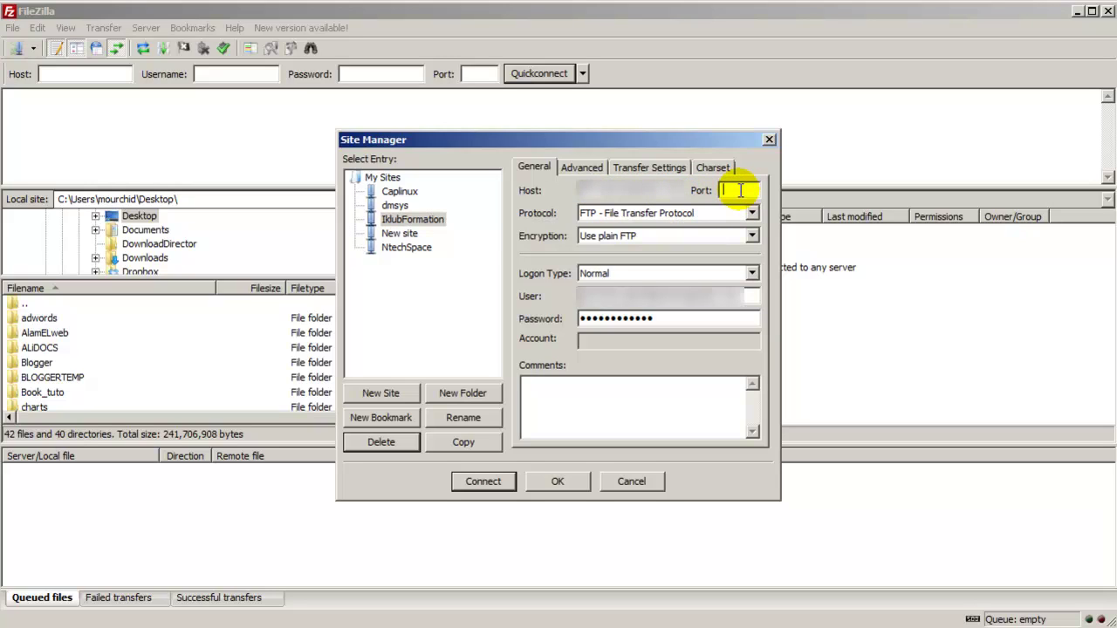
pyautogui.write('21')
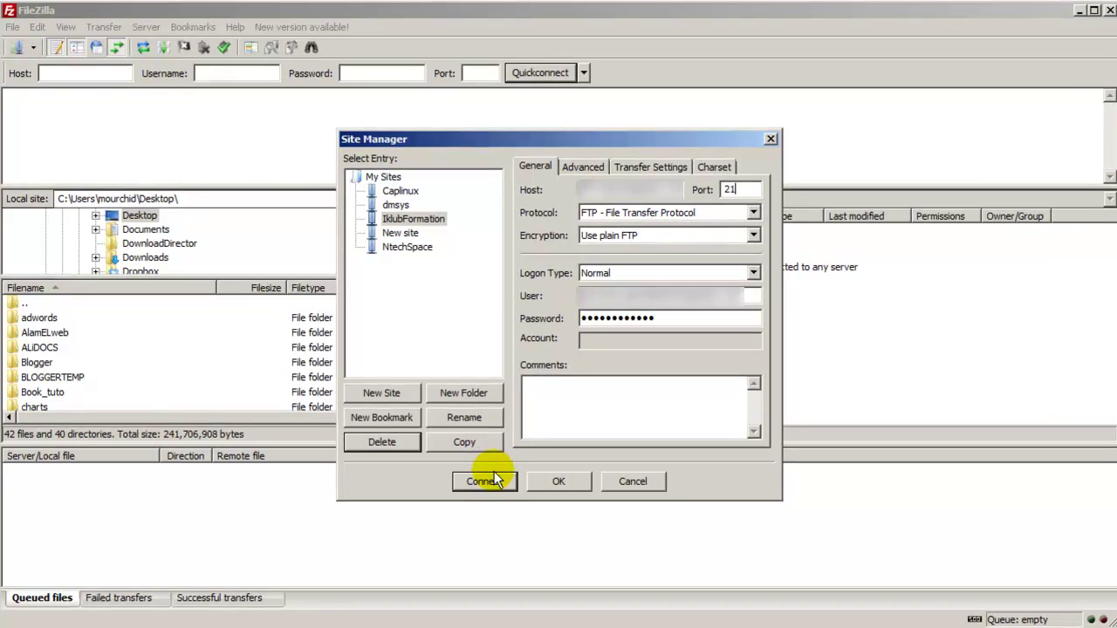
pyautogui.click(493, 481)
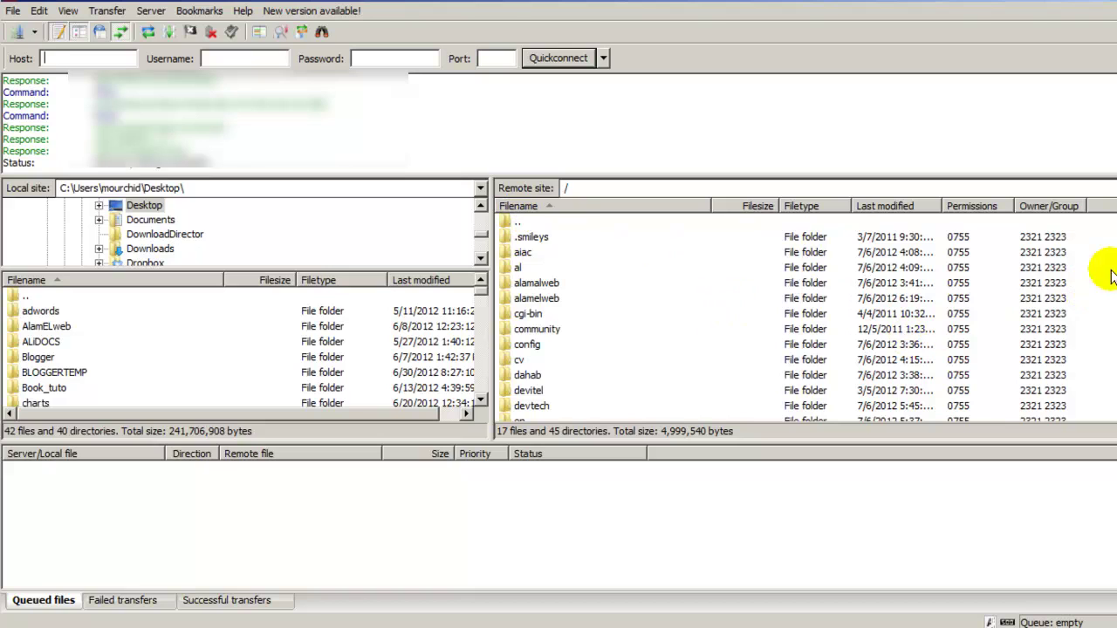
# Step: Browse the remote site to the ads folder inside the tutospace folder
pyautogui.scroll(-15, 786, 315)
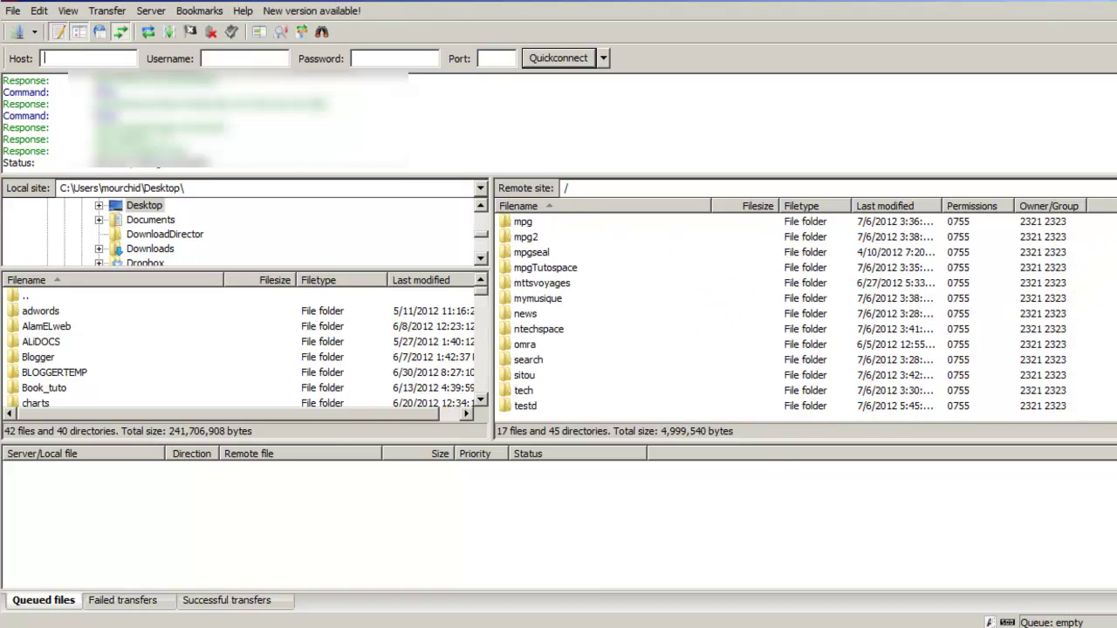
pyautogui.scroll(15, 786, 314)
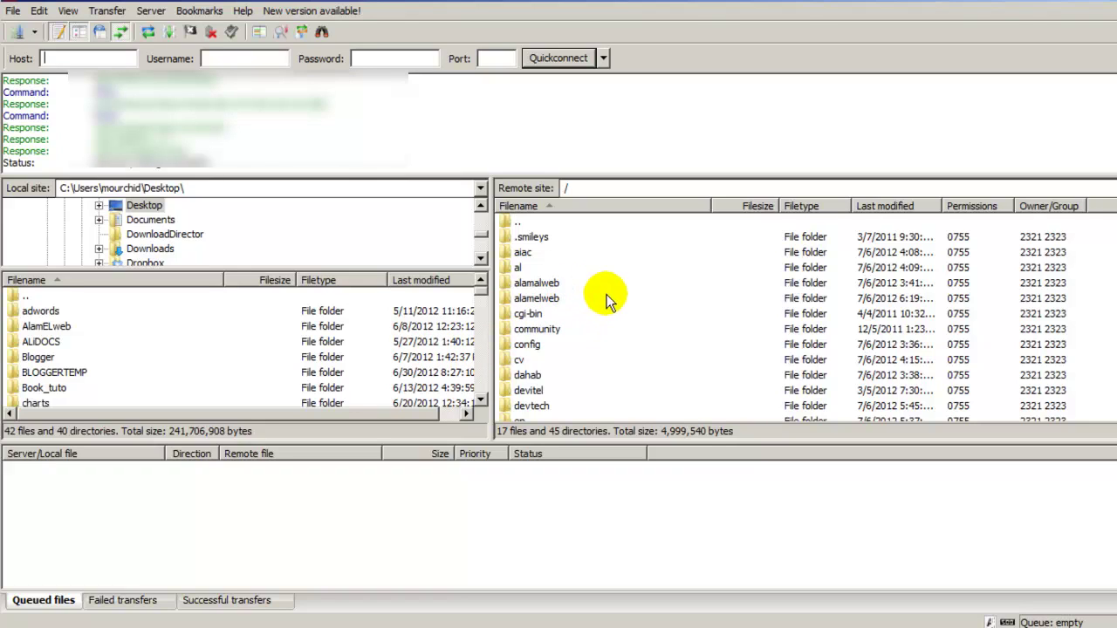
pyautogui.click(610, 332)
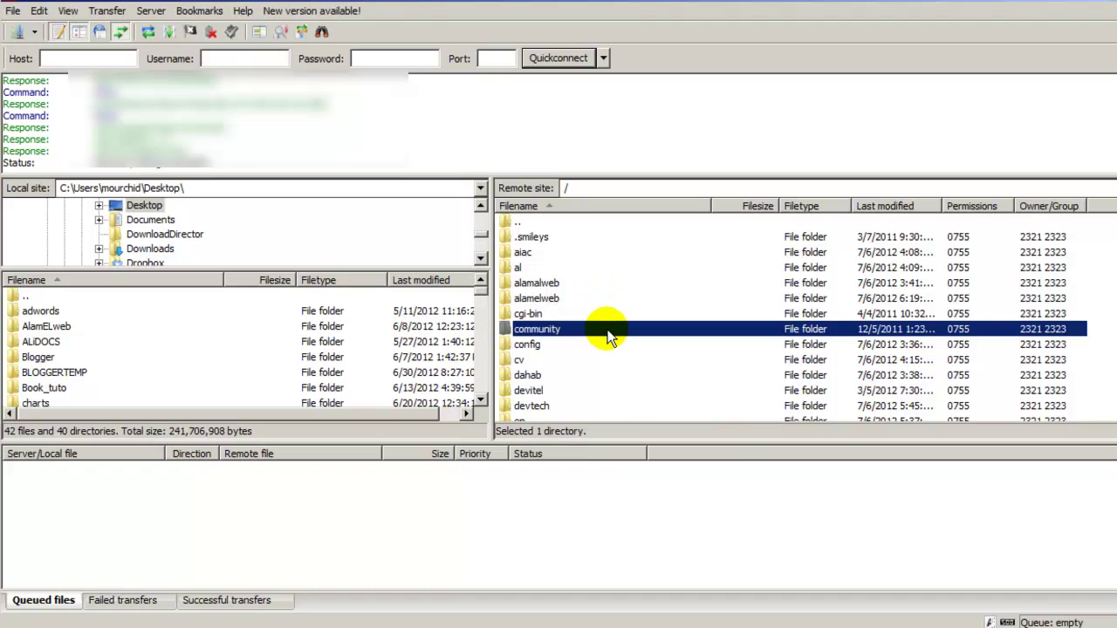
pyautogui.press('t')
pyautogui.press('Down')
pyautogui.press('Down')
pyautogui.press('Down')
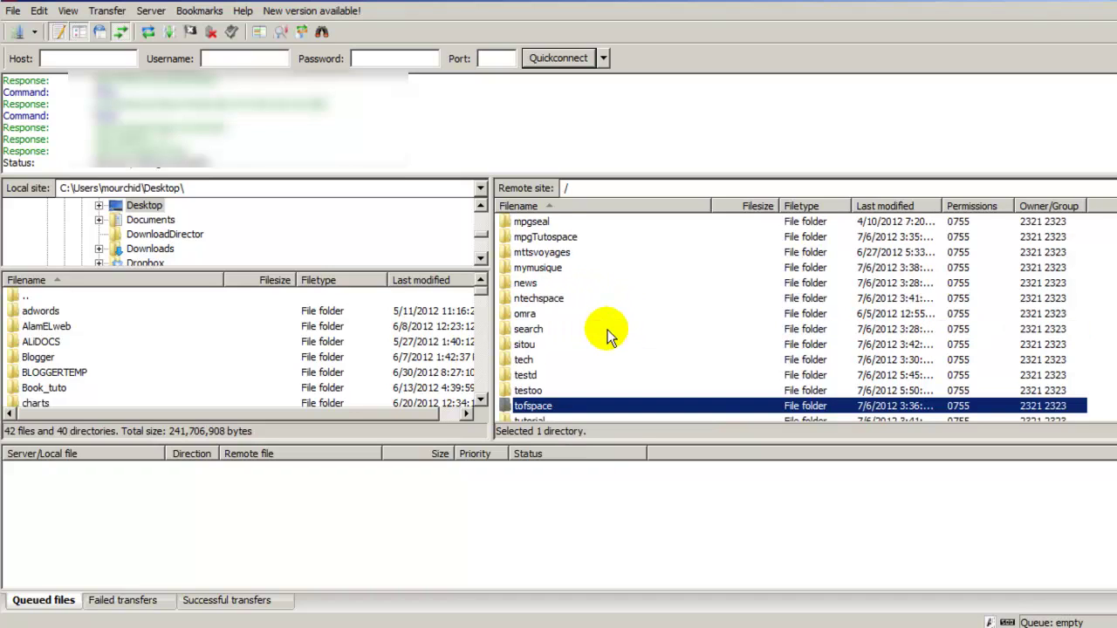
pyautogui.press('Down')
pyautogui.press('Down')
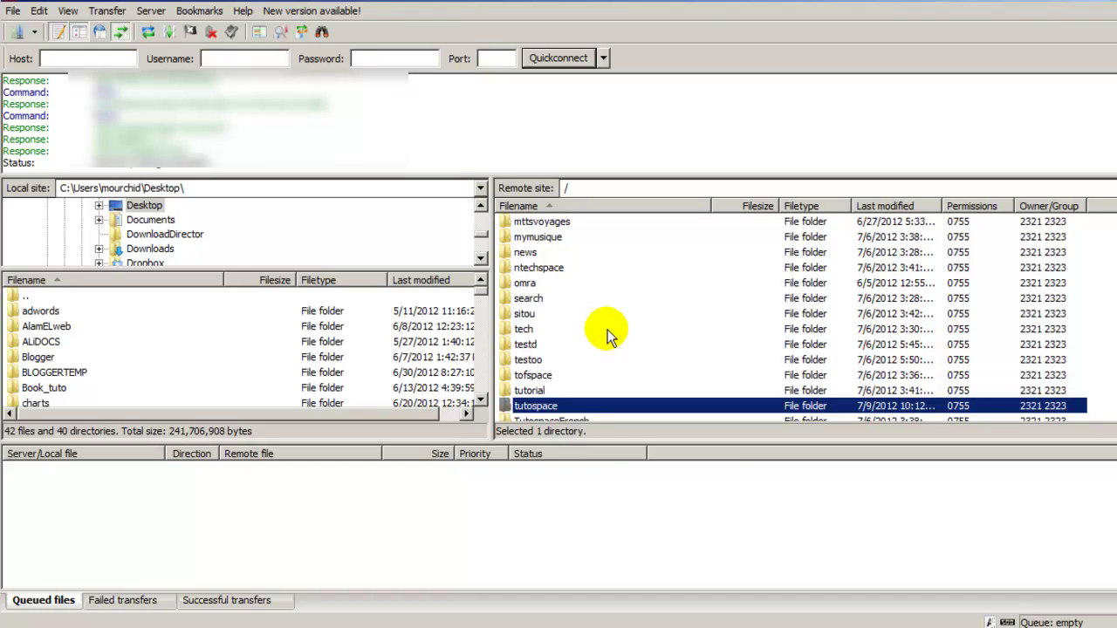
pyautogui.doubleClick(592, 406)
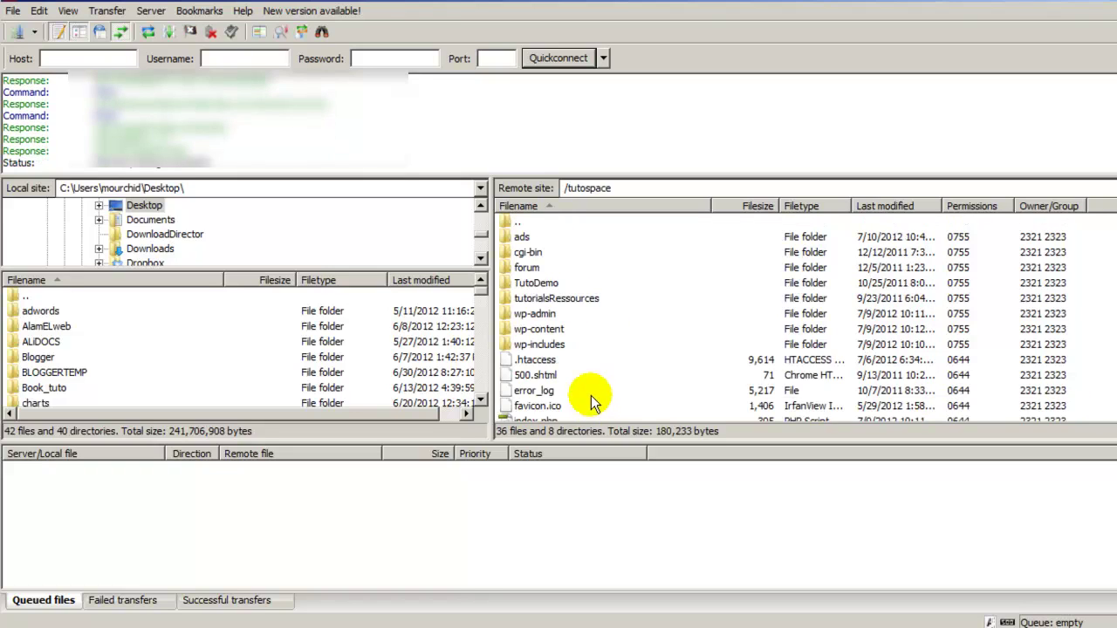
pyautogui.click(524, 237)
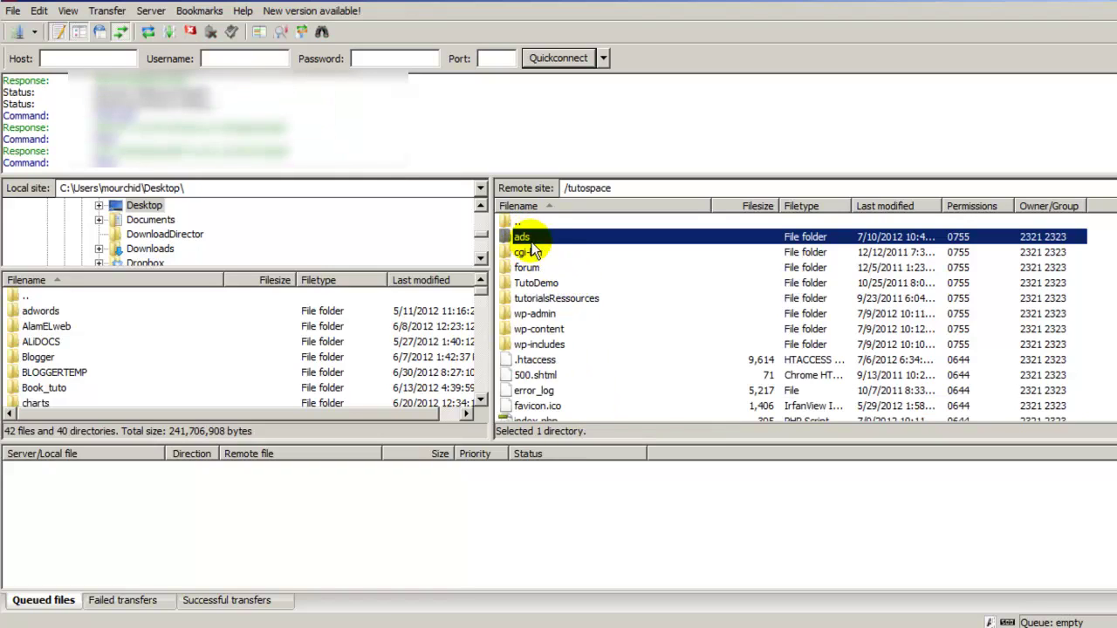
pyautogui.press('Return')
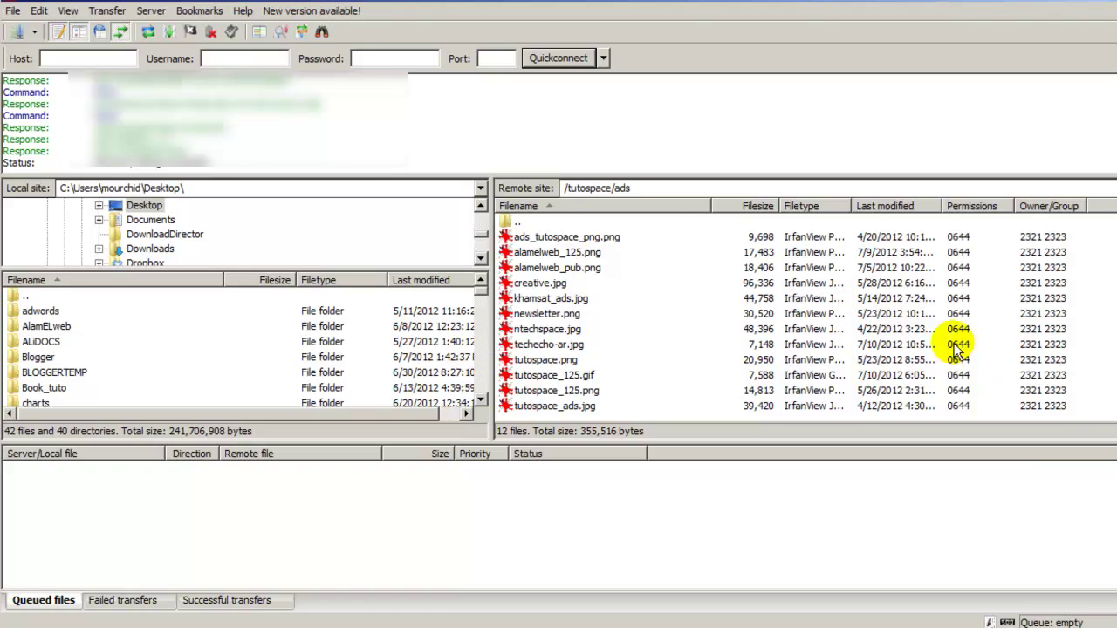
# Step: Enlarge the file panes slightly by shrinking the message log, and select Desktop at the root of the local directory tree
pyautogui.click(291, 342)
pyautogui.press('f')
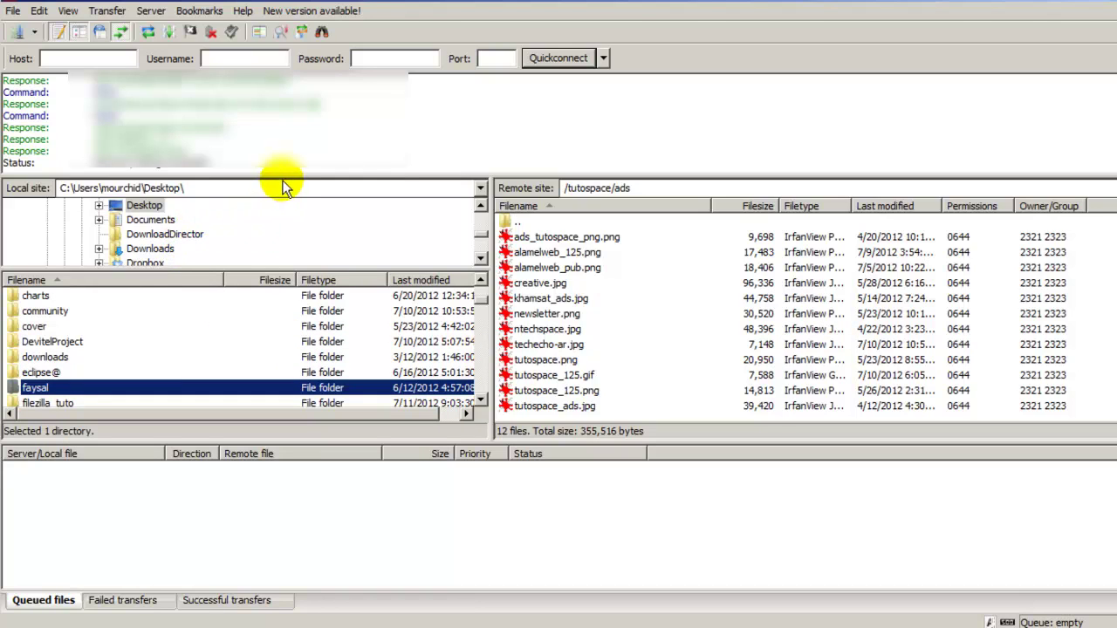
pyautogui.moveTo(282, 176); pyautogui.dragTo(284, 158)
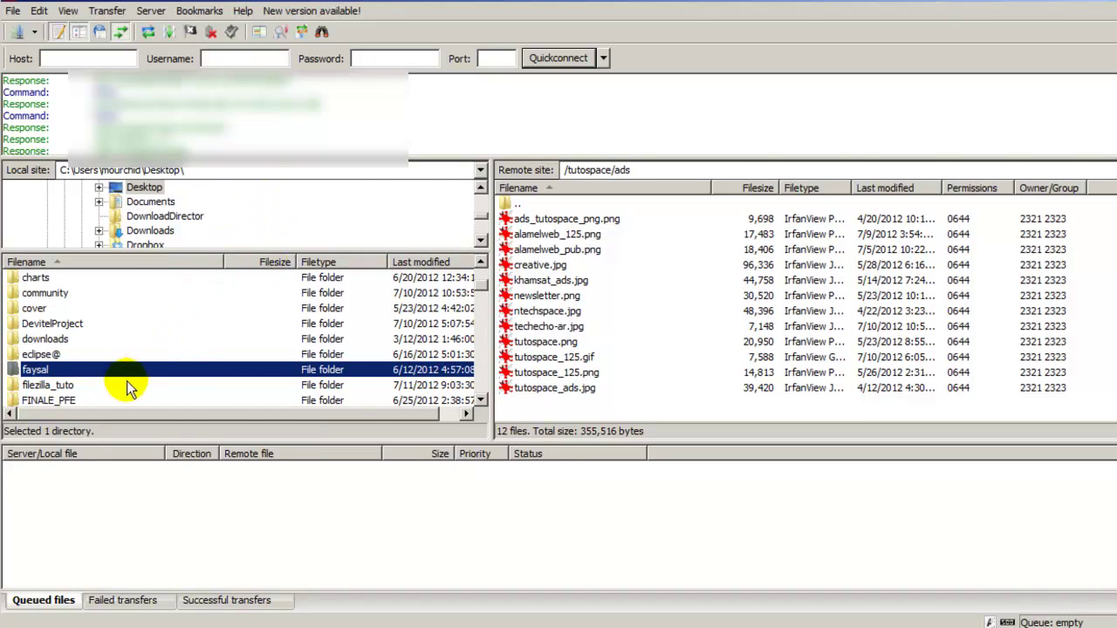
pyautogui.click(479, 280)
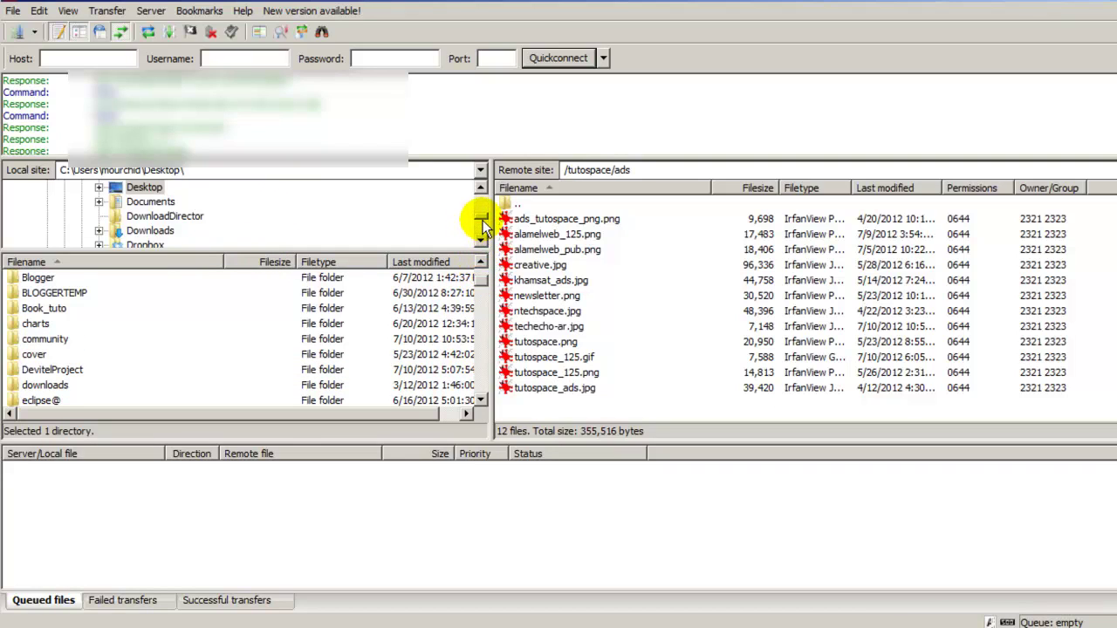
pyautogui.moveTo(481, 219)
pyautogui.mouseDown()
pyautogui.moveTo(482, 241)
pyautogui.moveTo(483, 202)
pyautogui.mouseUp()
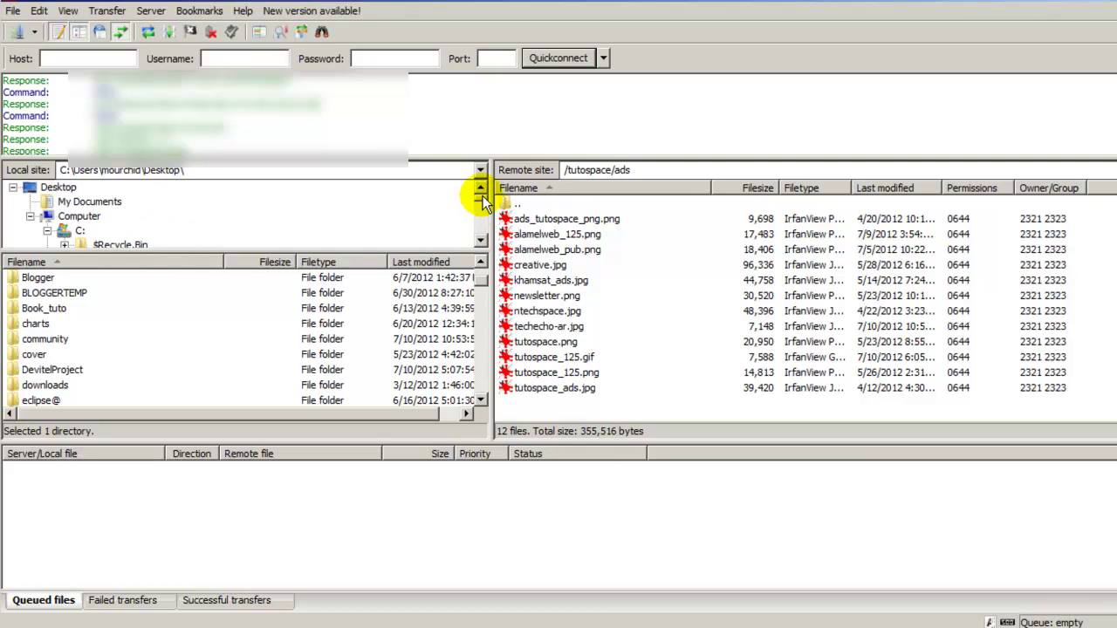
pyautogui.click(63, 186)
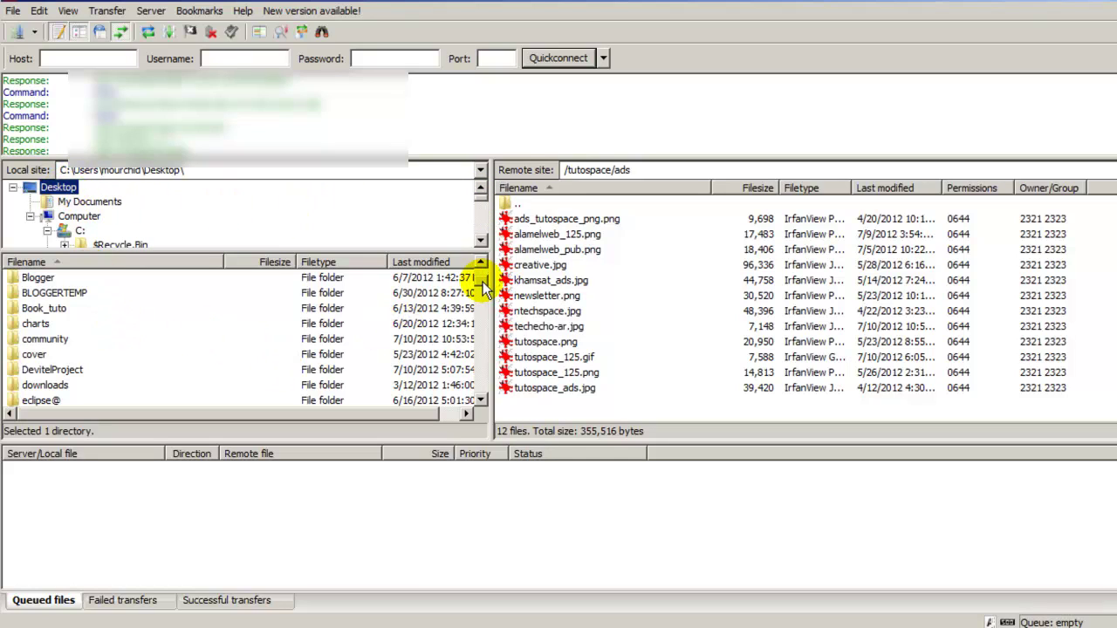
# Step: Upload the filezilla_tuto folder from the local Desktop into the remote /tutospace/ads folder
pyautogui.scroll(-1, 483, 282)
pyautogui.click(349, 341)
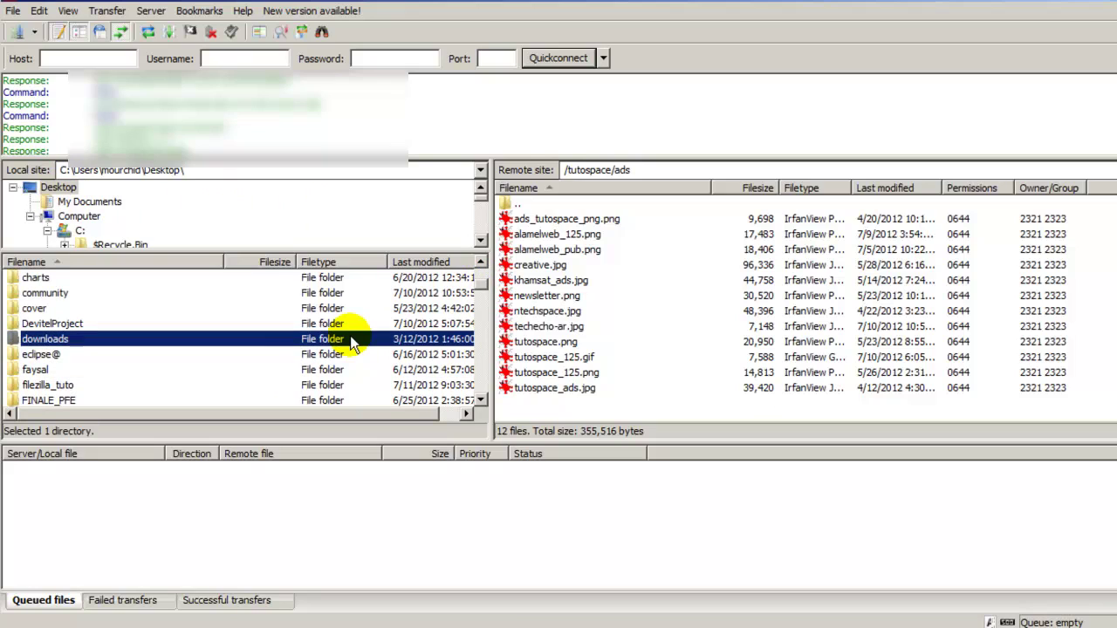
pyautogui.press('Down')
pyautogui.press('Down')
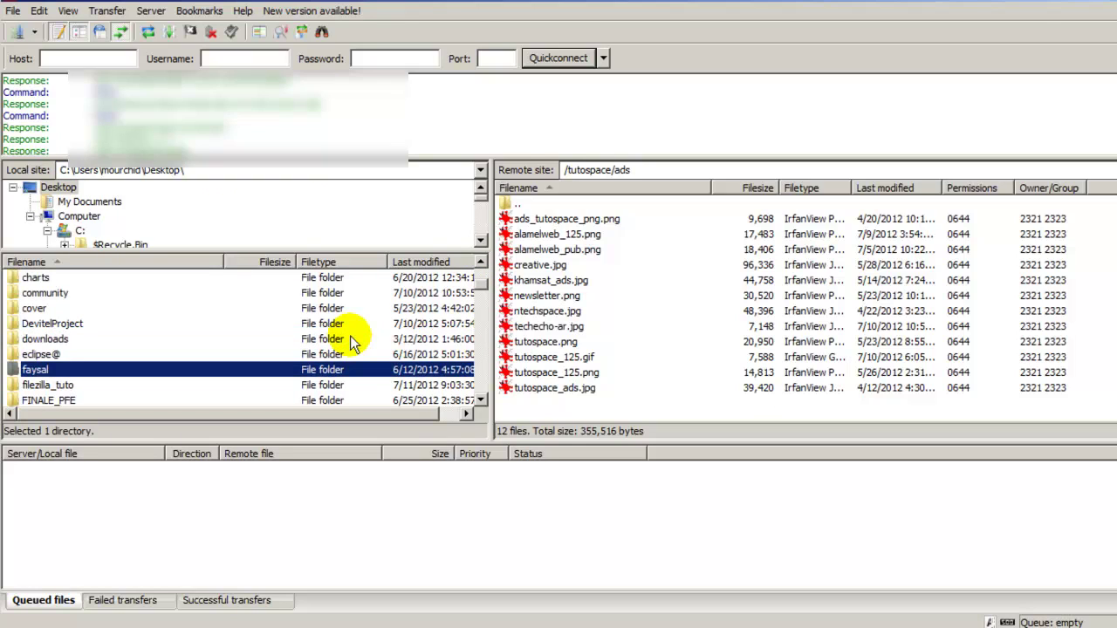
pyautogui.press('Down')
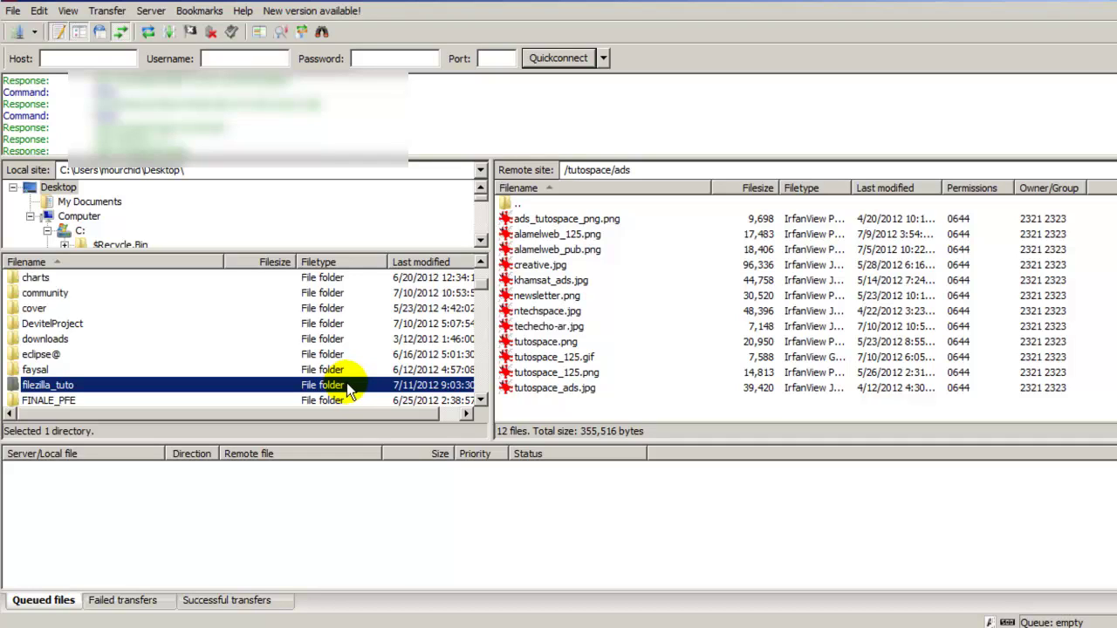
pyautogui.rightClick(347, 391)
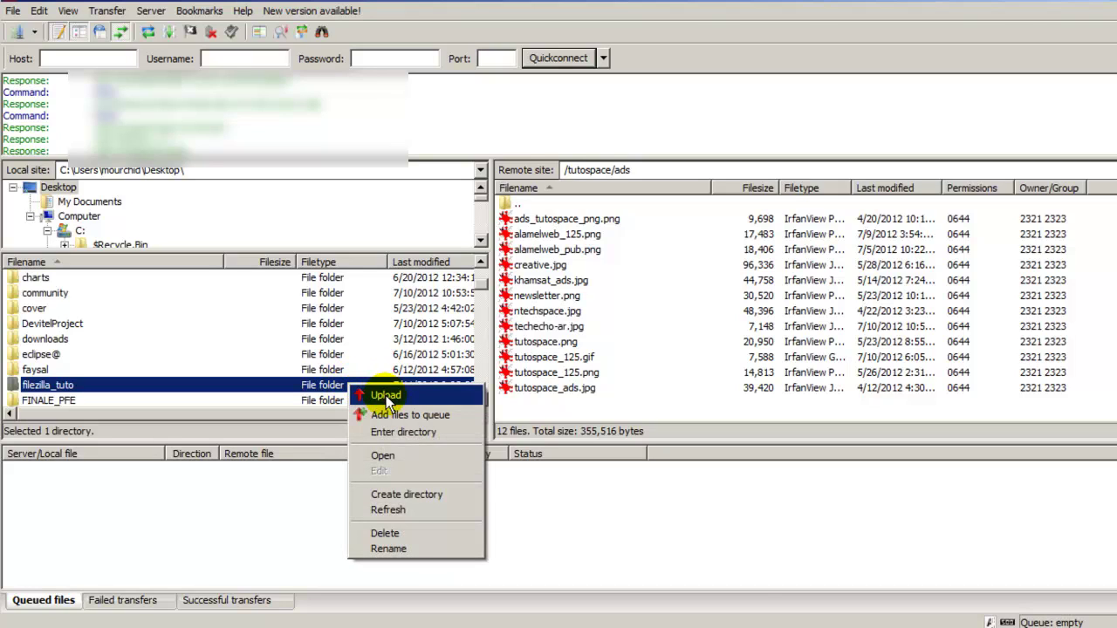
pyautogui.click(318, 394)
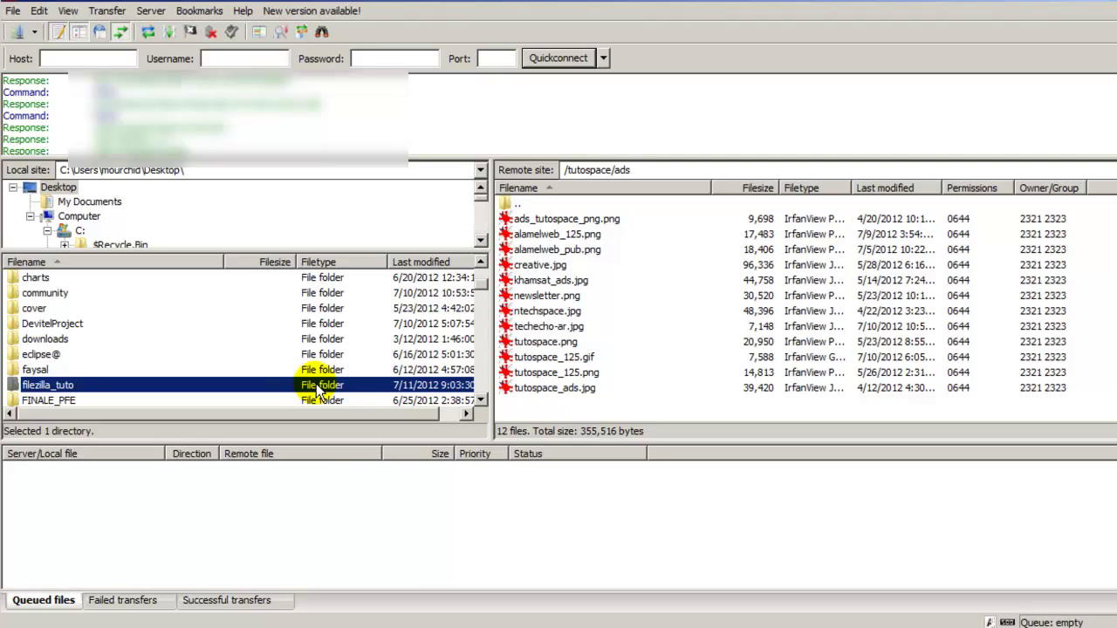
pyautogui.moveTo(318, 393); pyautogui.dragTo(562, 408)
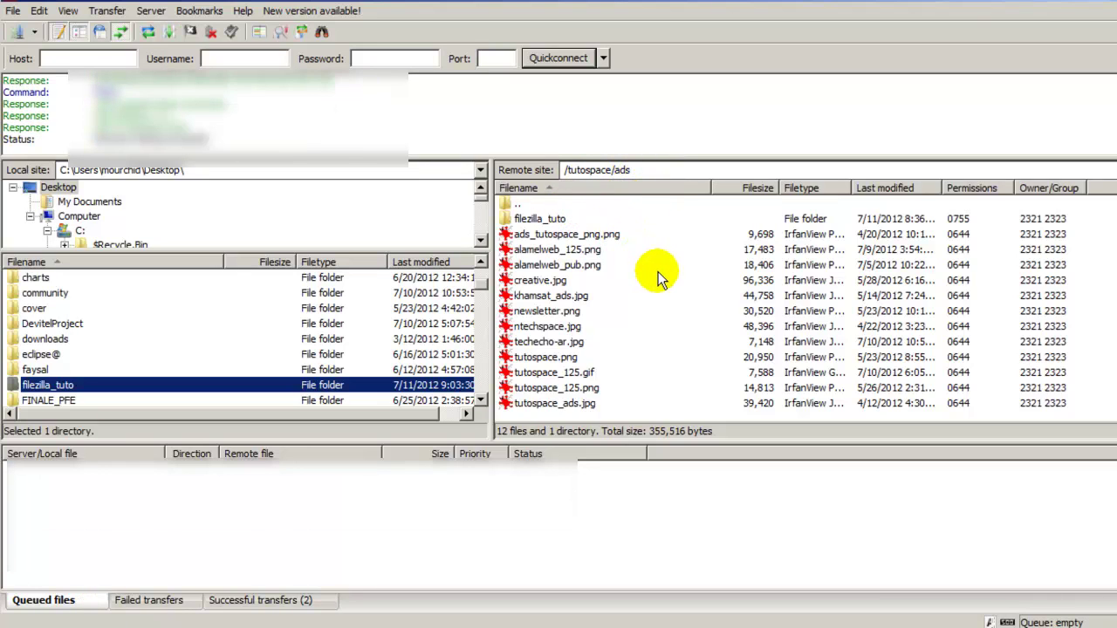
# Step: Switch to Chrome and open tutospace.com/ads/filezilla_tuto in a new tab
pyautogui.hotkey('alt', 'Tab')
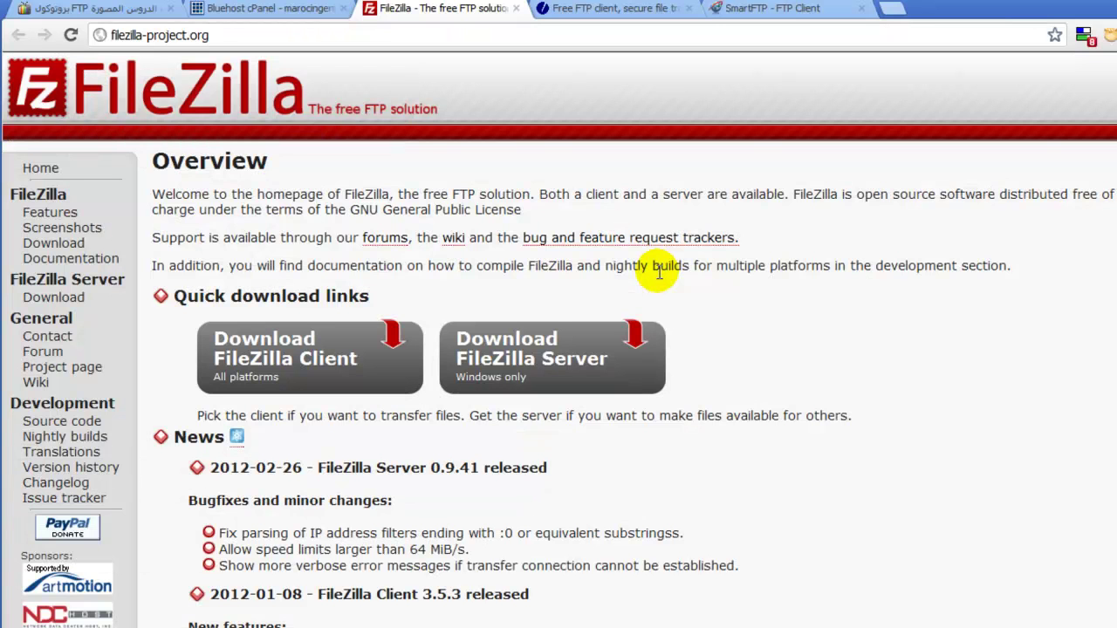
pyautogui.hotkey('ctrl', 't')
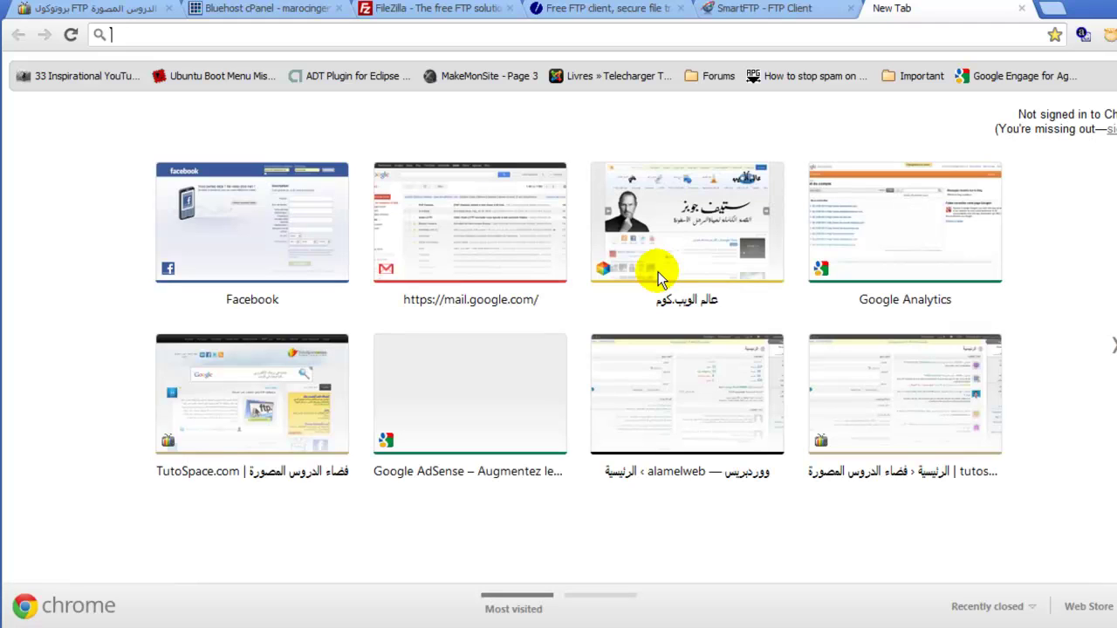
pyautogui.write('فضا')
pyautogui.press('BackSpace')
pyautogui.press('BackSpace')
pyautogui.press('BackSpace')
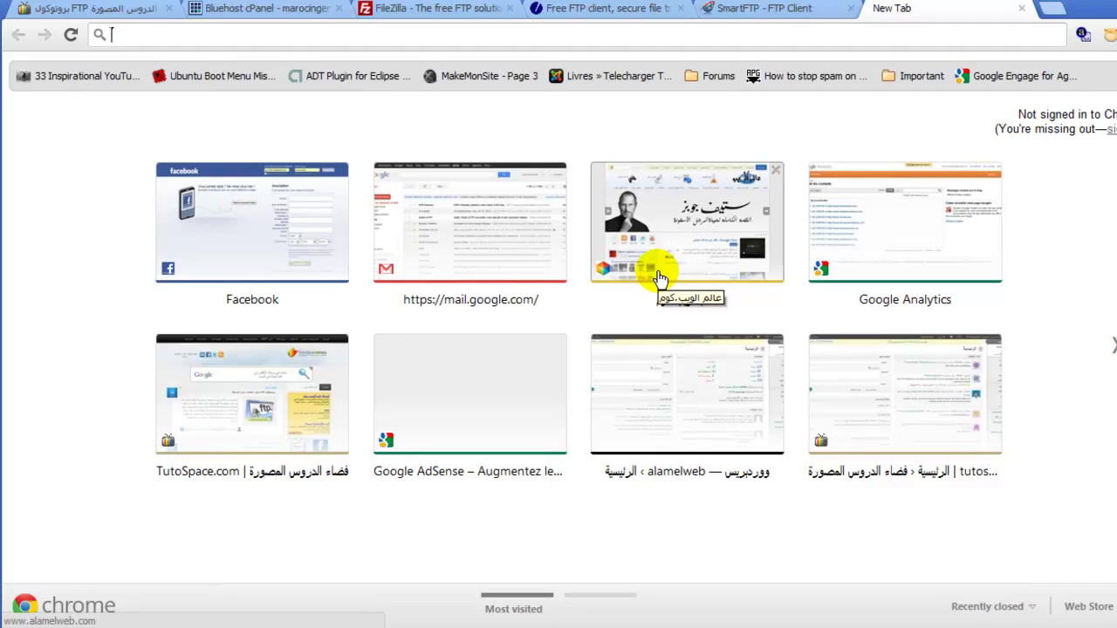
pyautogui.write('tutospace.com')
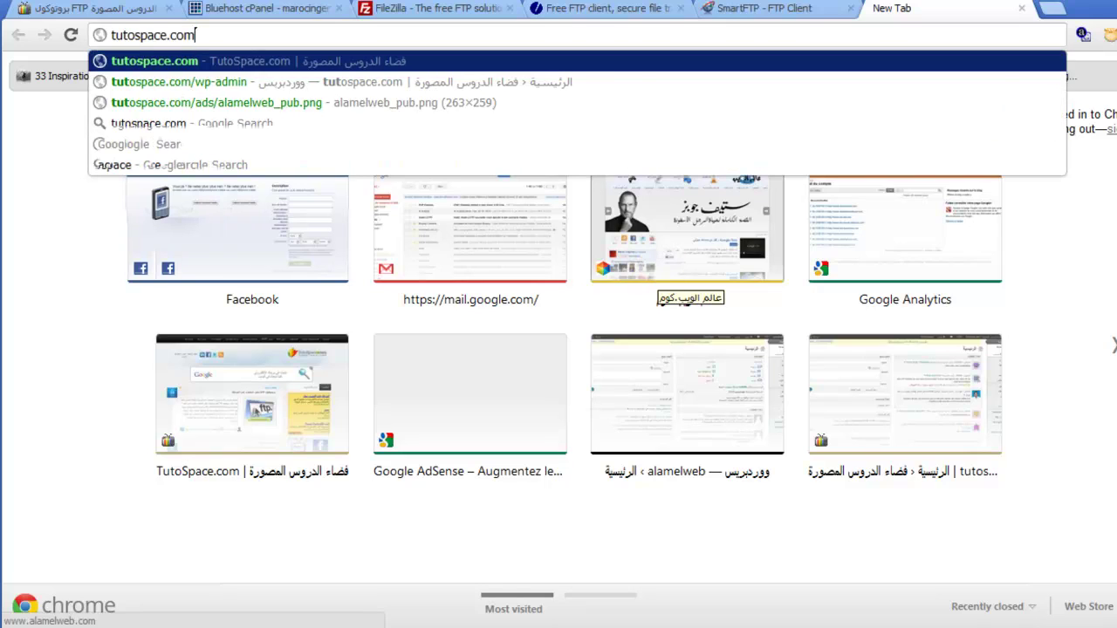
pyautogui.write('/ads')
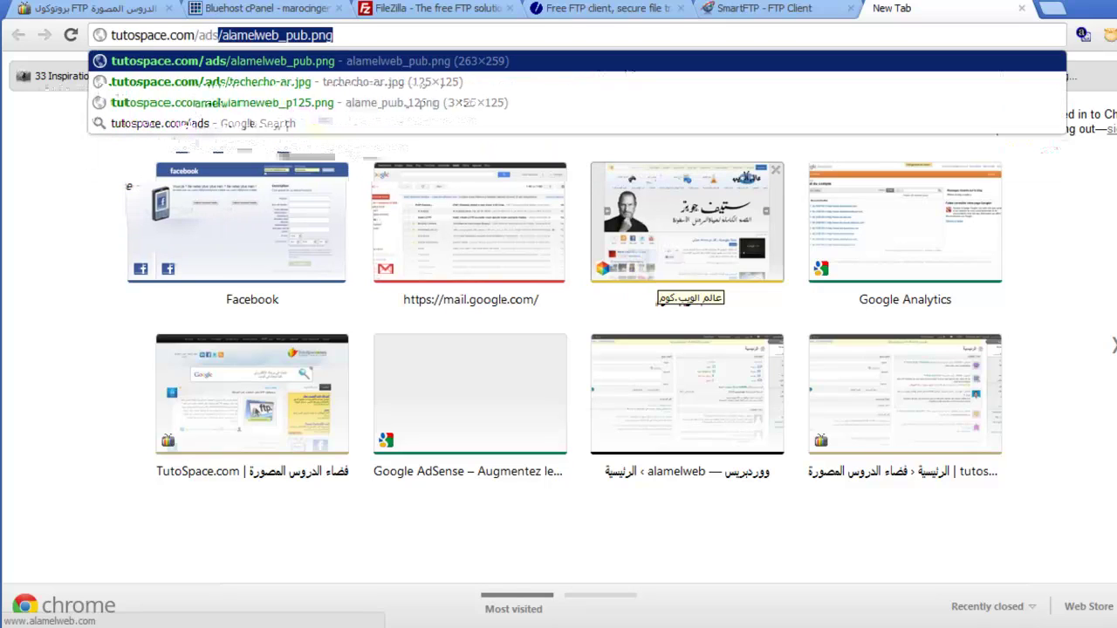
pyautogui.write('/')
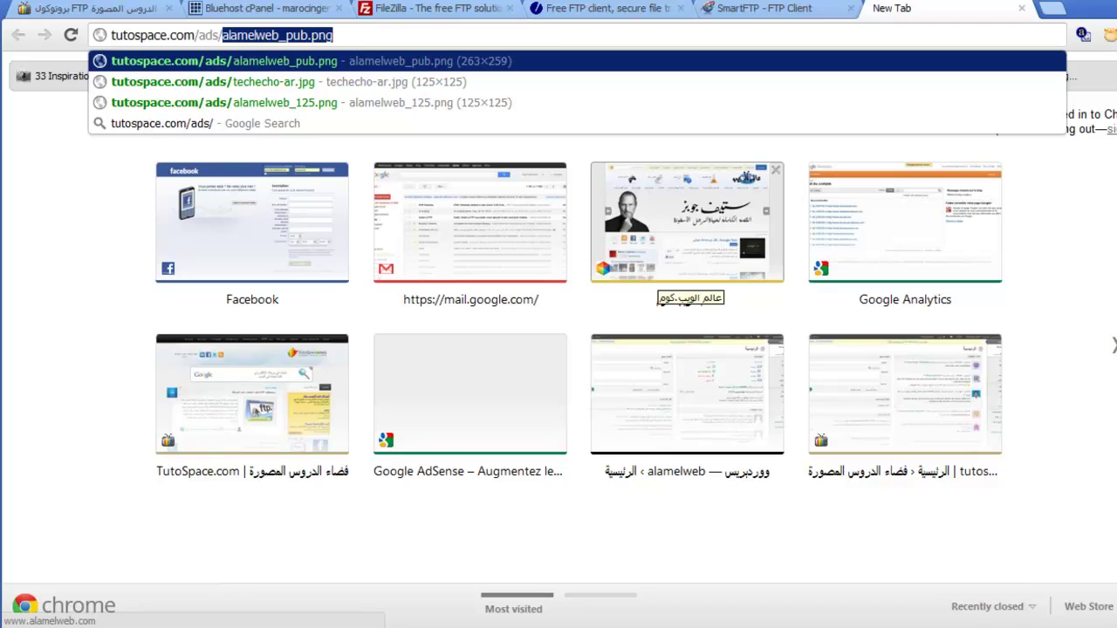
pyautogui.write('files')
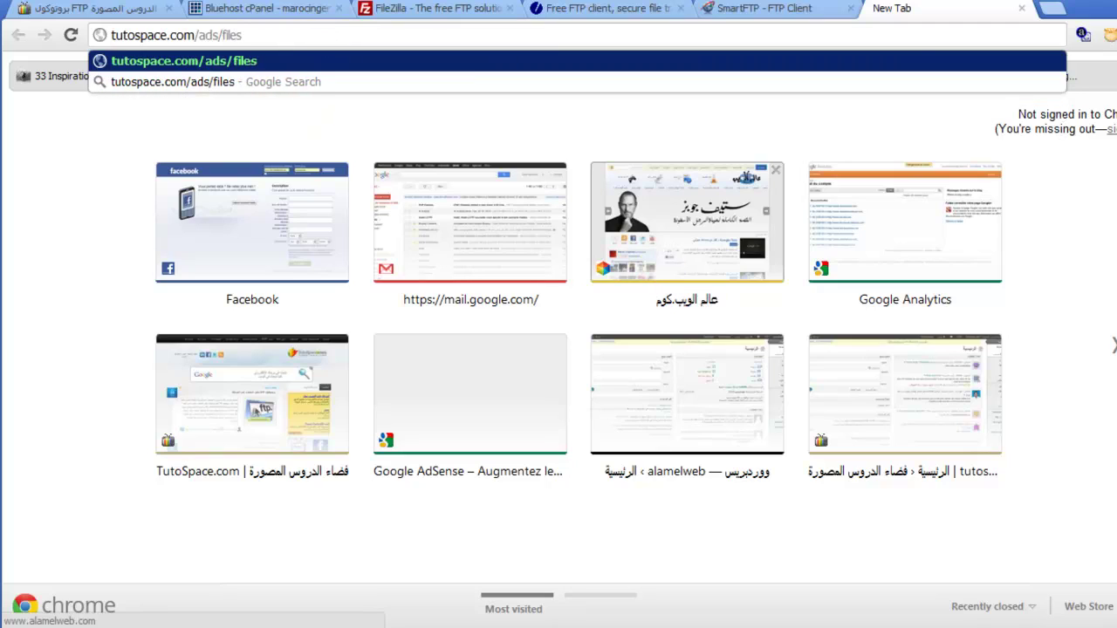
pyautogui.press('BackSpace')
pyautogui.write('zil')
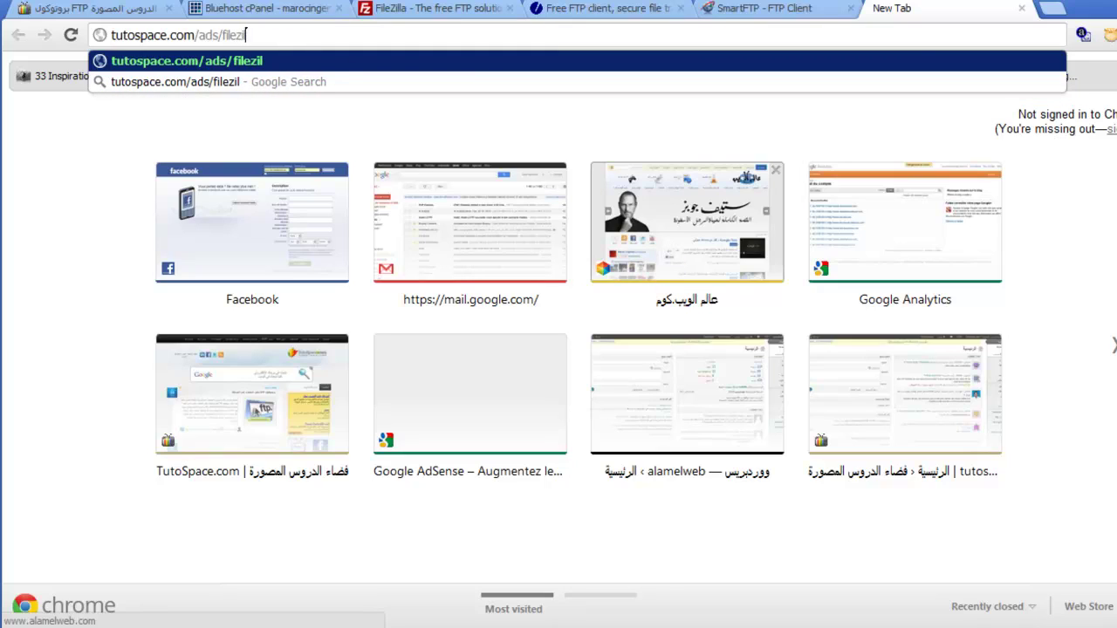
pyautogui.write('la_tuto')
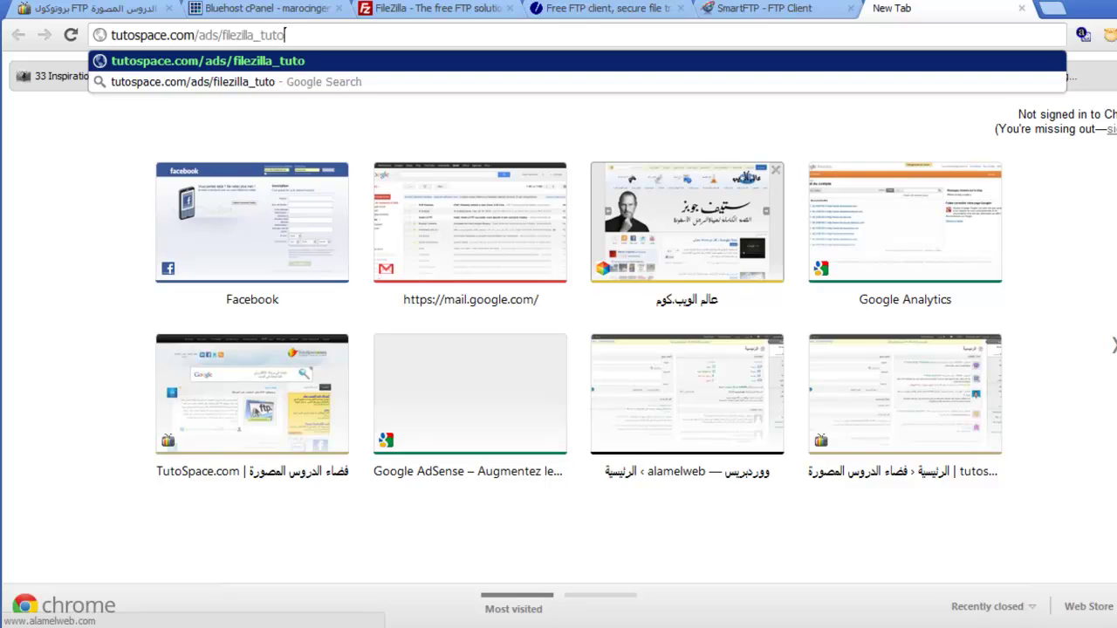
pyautogui.press('Return')
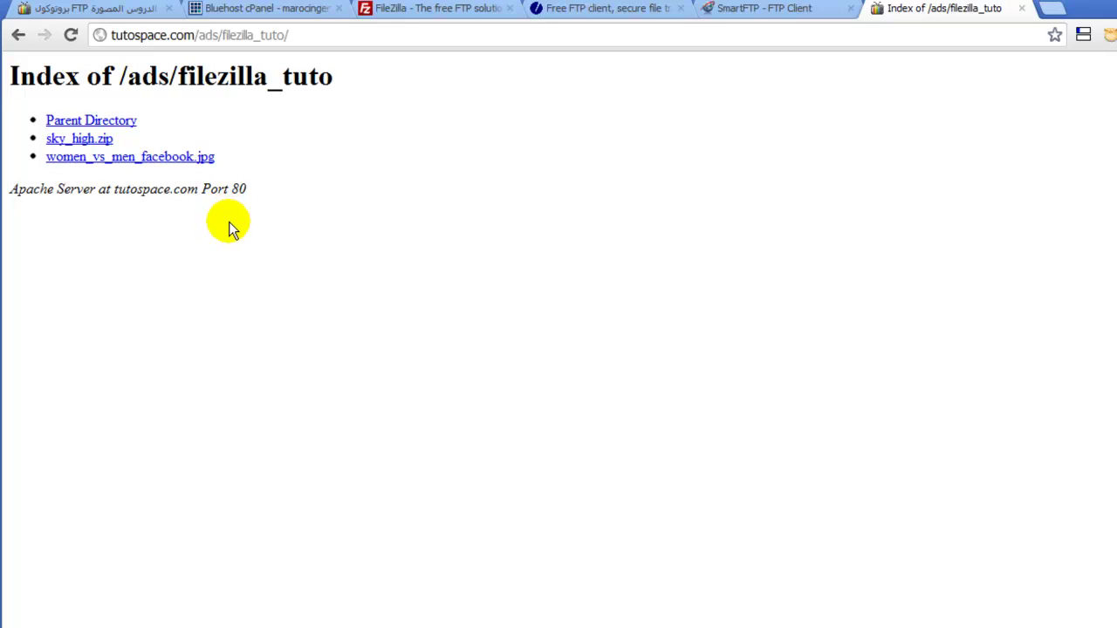
# Step: View the uploaded women_vs_men_facebook.jpg image at full size, and return to the folder index
pyautogui.click(201, 159)
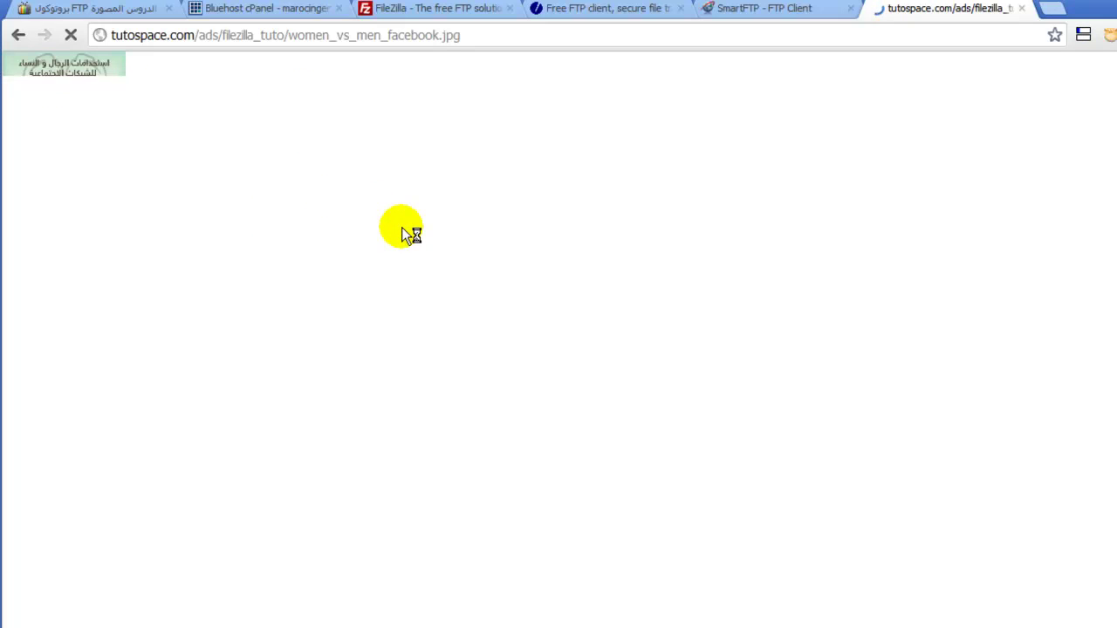
pyautogui.click(102, 103)
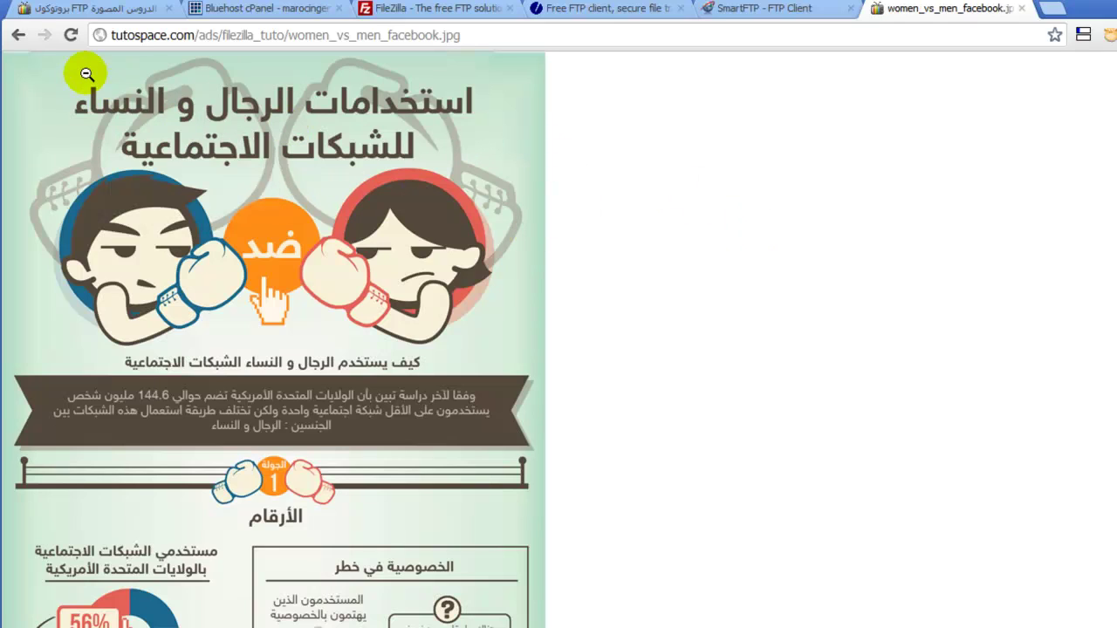
pyautogui.click(18, 35)
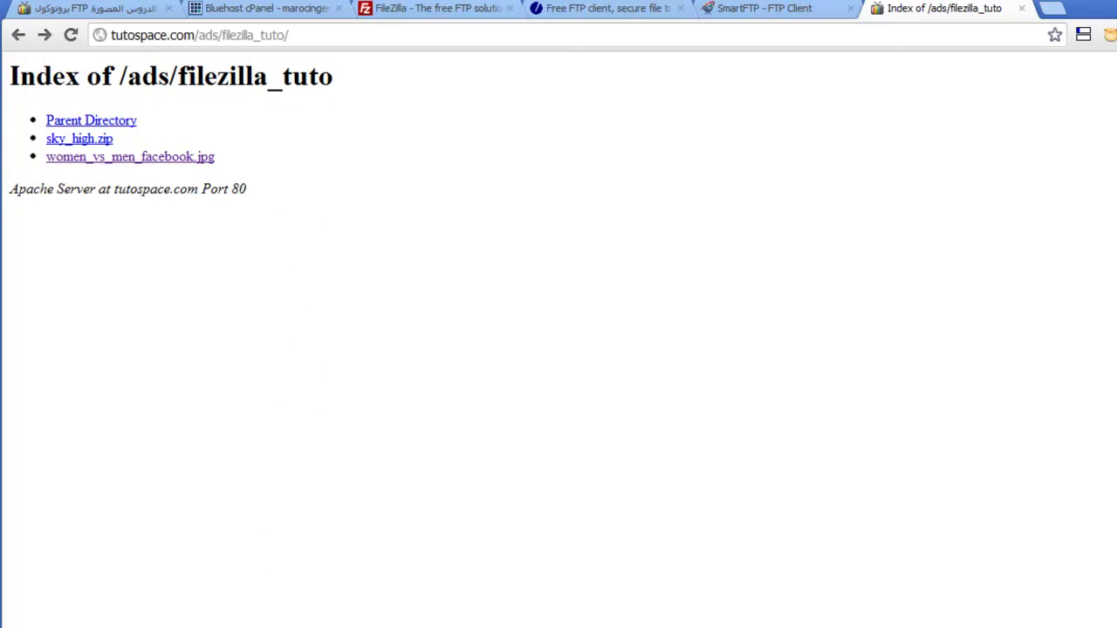
# Step: Look through the already open tutospace.com article on the FTP protocol in the browser
pyautogui.hotkey('alt', 'Tab')
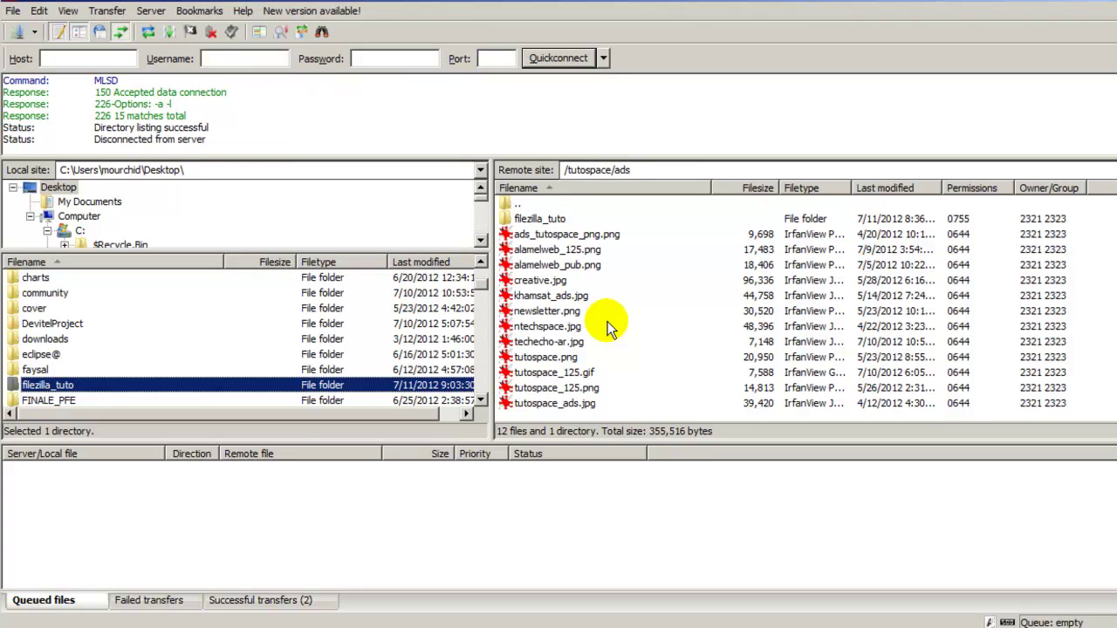
pyautogui.hotkey('alt', 'Tab')
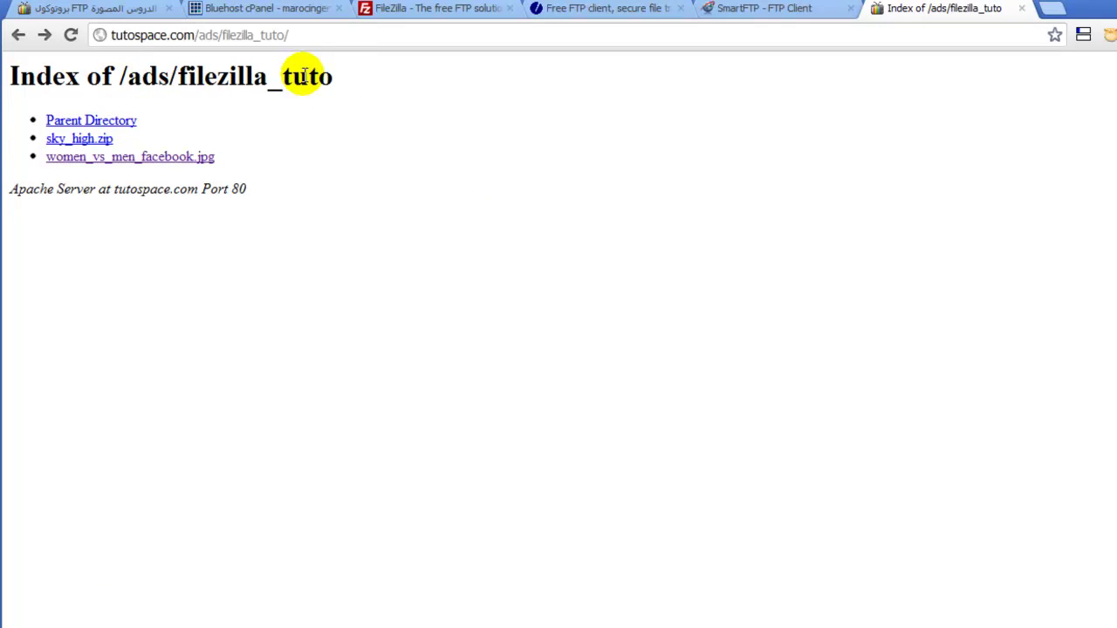
pyautogui.click(110, 10)
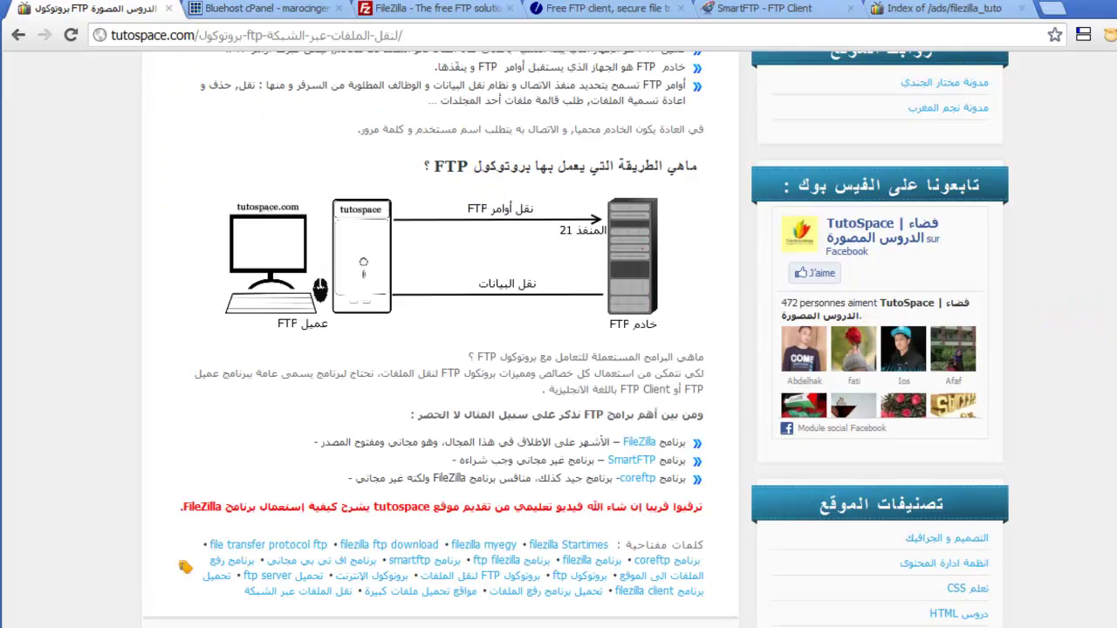
pyautogui.scroll(10, 437, 340)
pyautogui.scroll(-3, 437, 340)
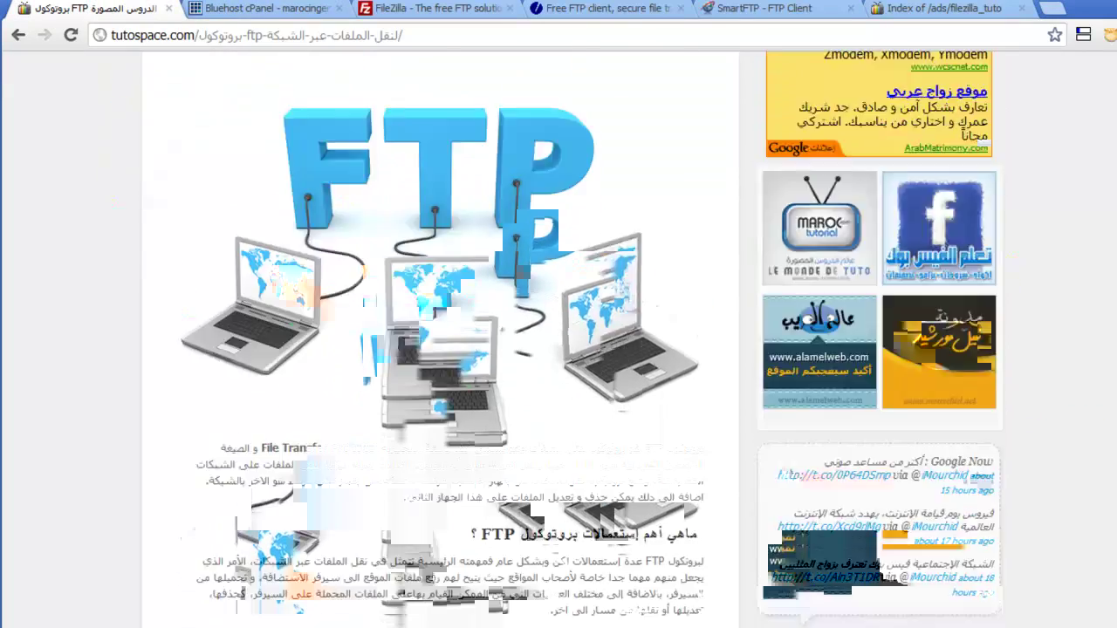
pyautogui.scroll(-4, 437, 340)
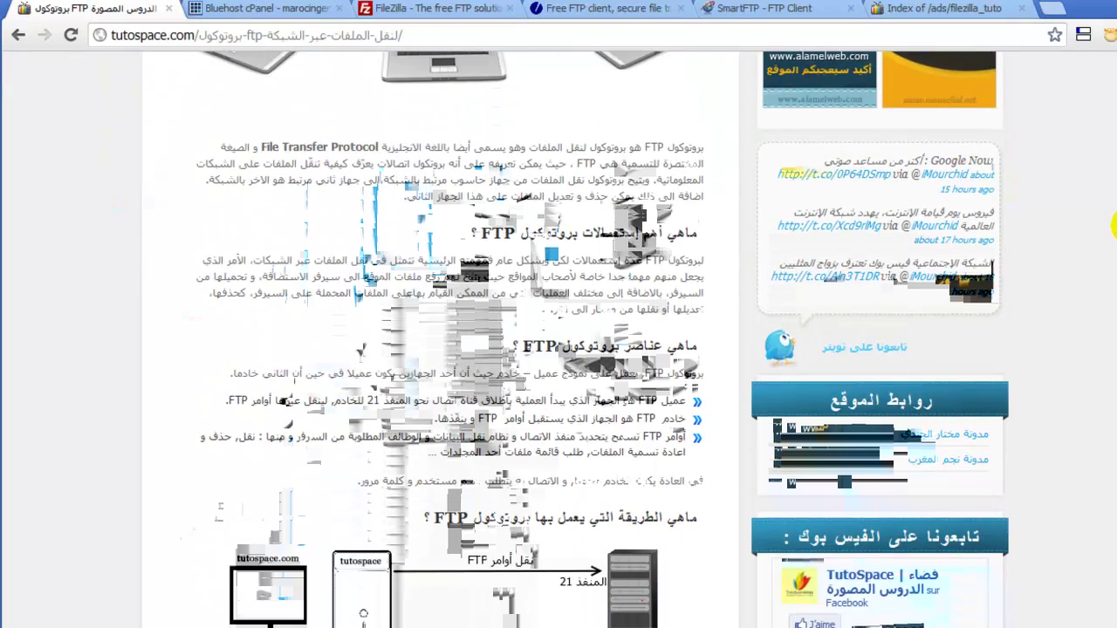
# Step: Switch to FileZilla and rename the remote filezilla_tuto folder in /tutospace/ads as filezilla
pyautogui.hotkey('alt', 'Tab')
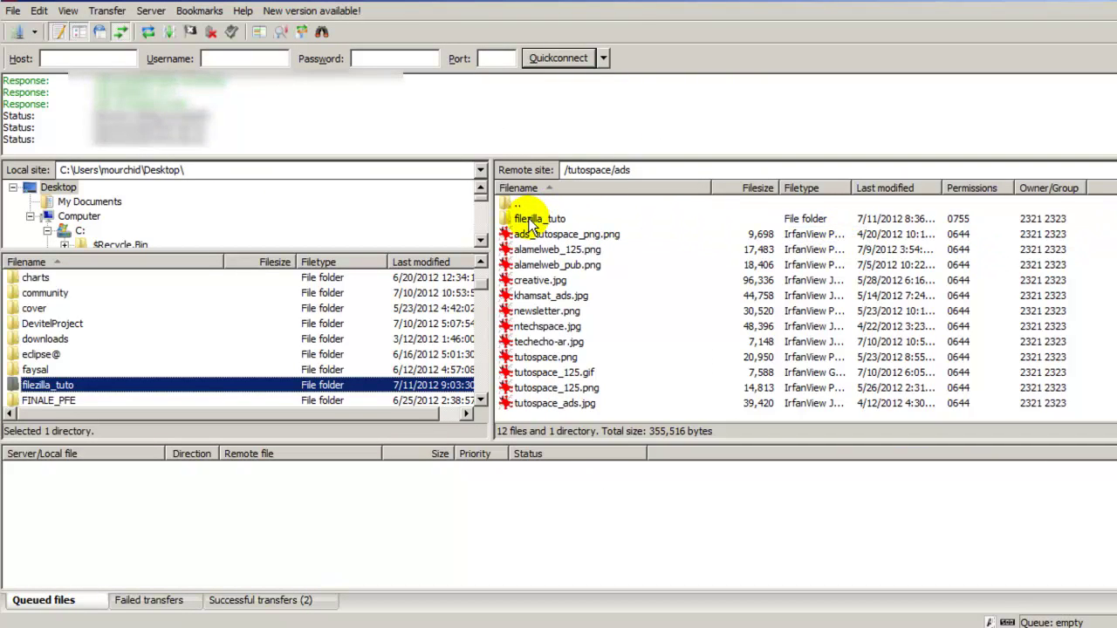
pyautogui.click(530, 220)
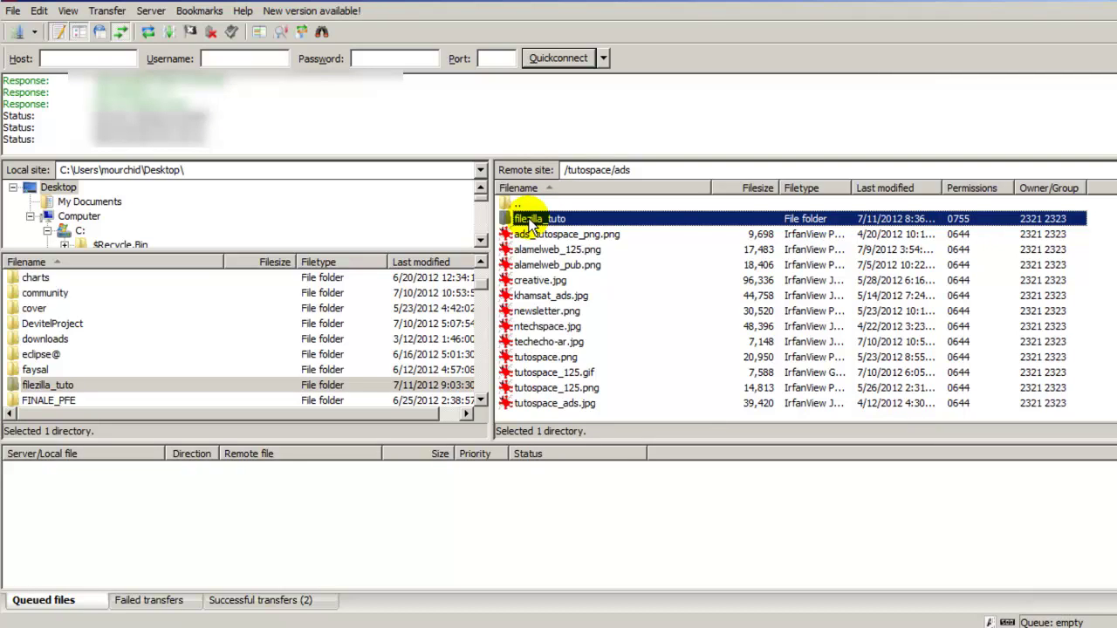
pyautogui.rightClick(531, 223)
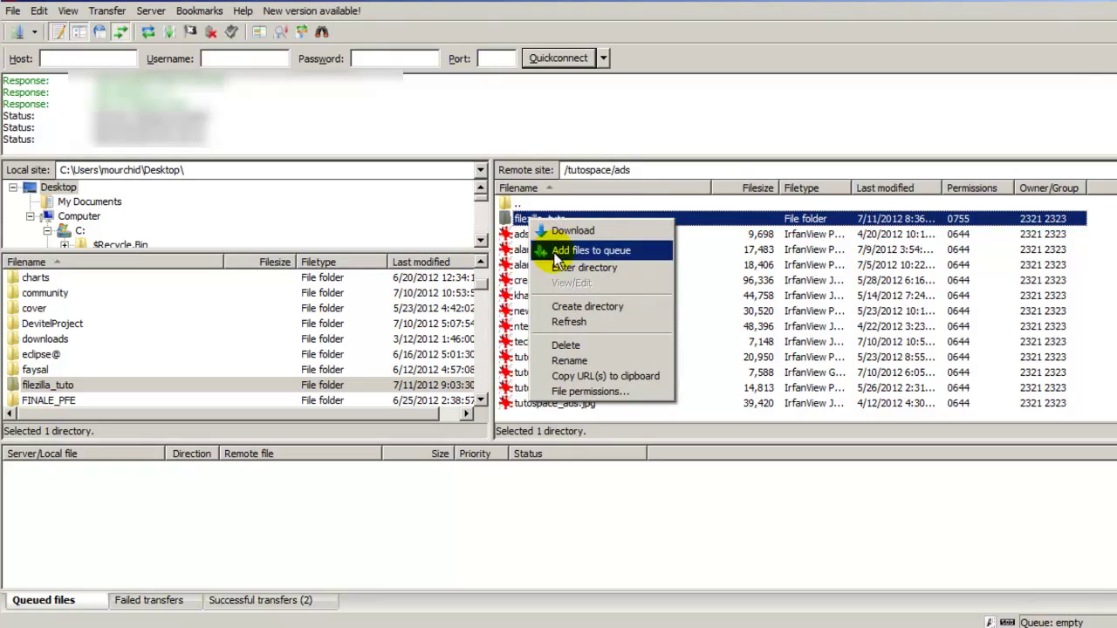
pyautogui.click(598, 361)
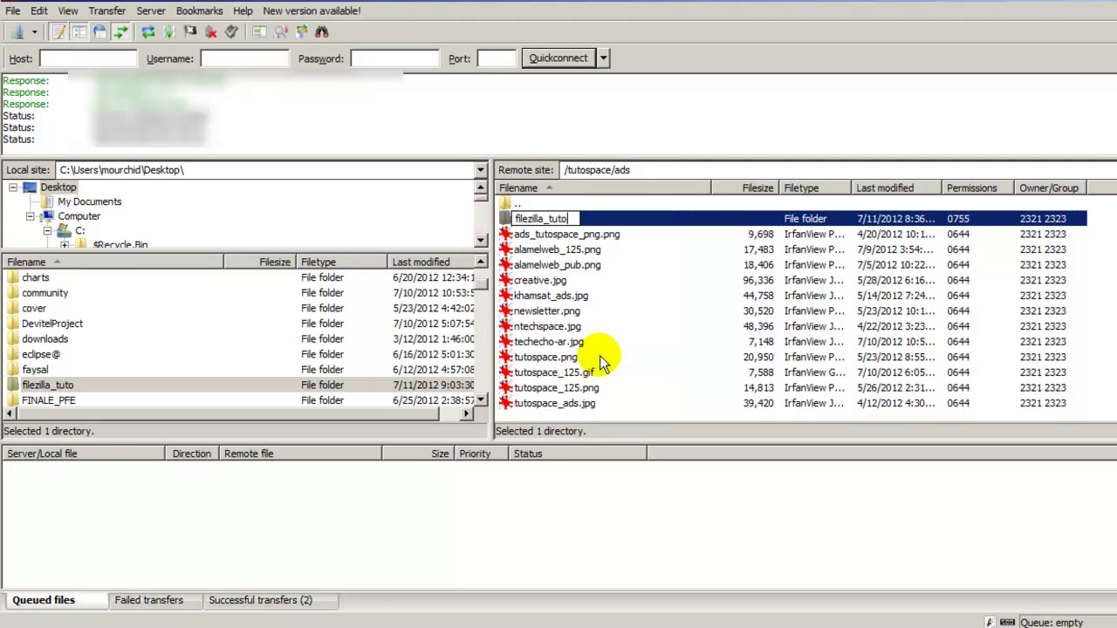
pyautogui.press('BackSpace')
pyautogui.press('BackSpace')
pyautogui.press('BackSpace')
pyautogui.press('BackSpace')
pyautogui.press('BackSpace')
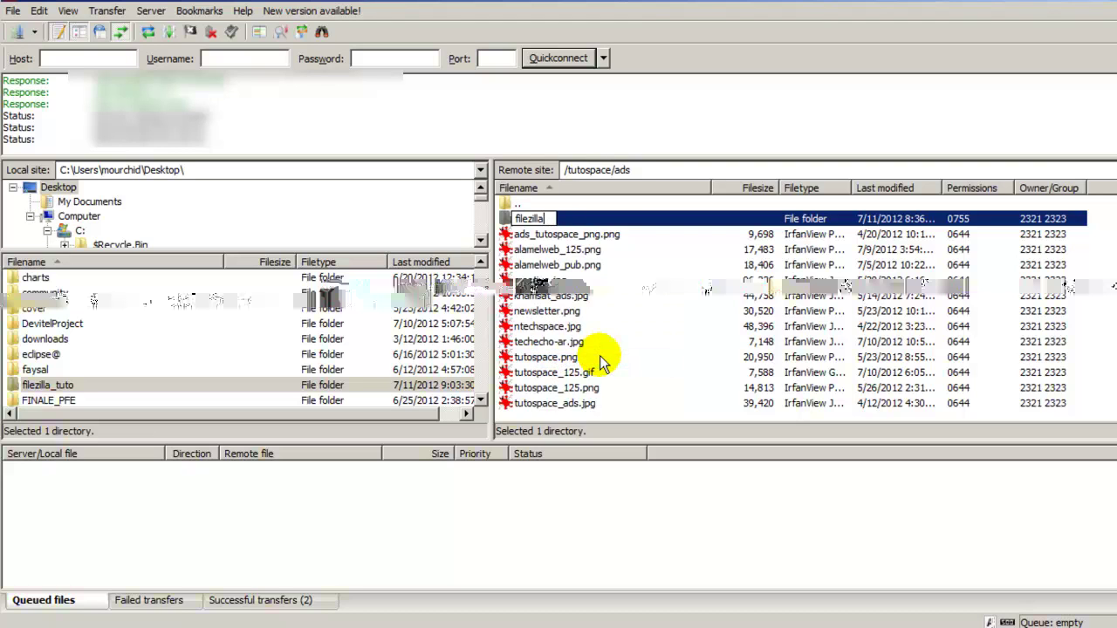
pyautogui.click(603, 309)
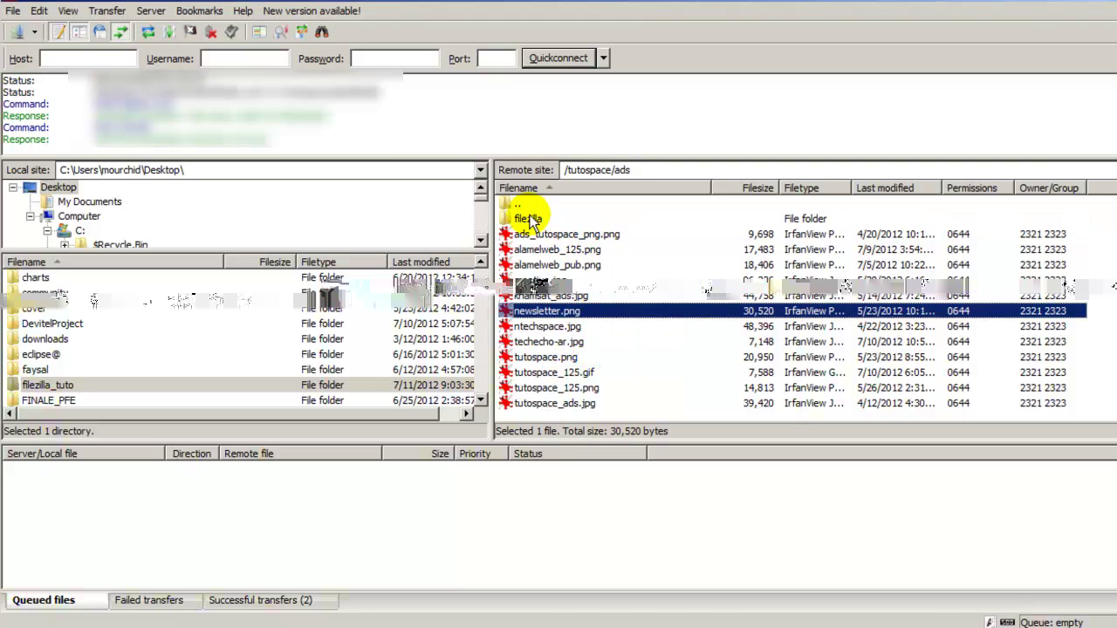
# Step: Switch to Chrome and change the folder index page's address to tutospace.com/ads/filezilla to load the renamed folder
pyautogui.hotkey('alt', 'Tab')
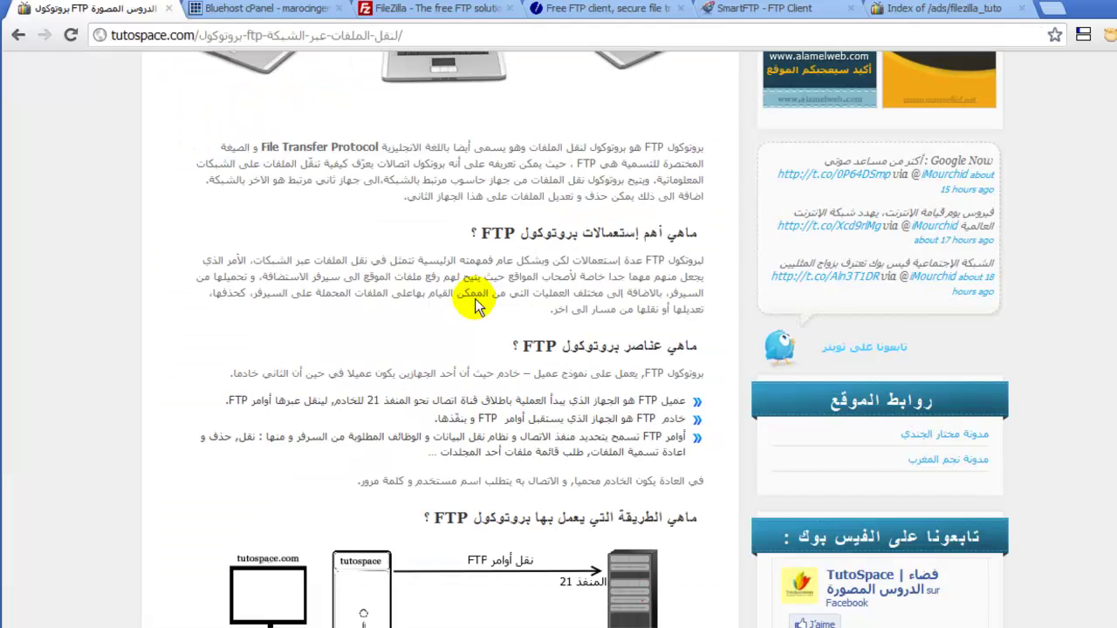
pyautogui.click(880, 11)
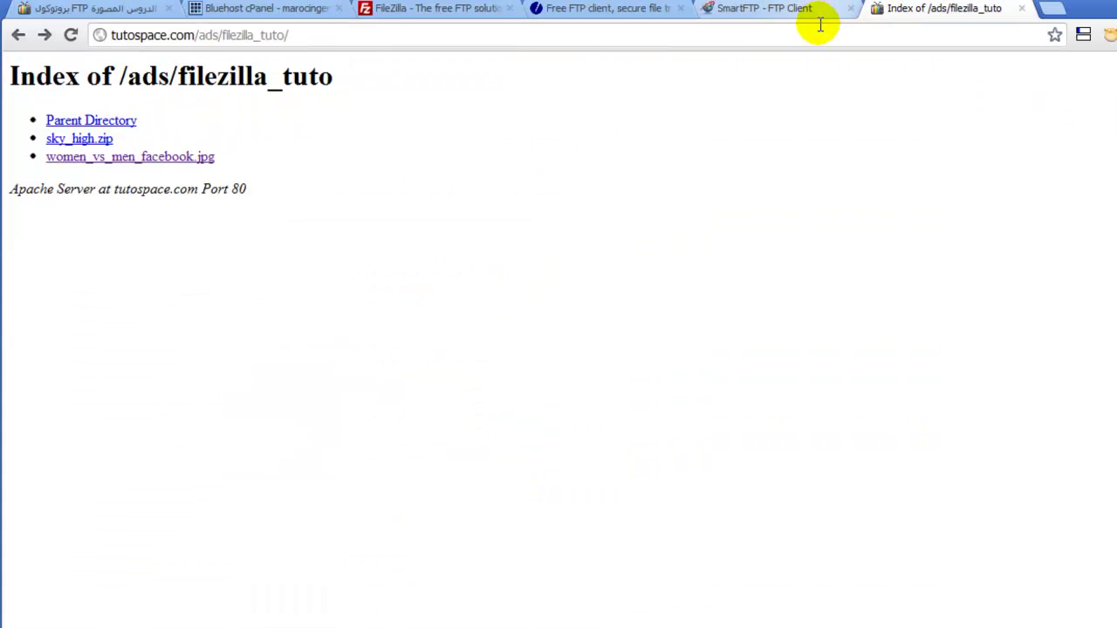
pyautogui.hotkey('ctrl', 'l')
pyautogui.press('End')
pyautogui.hotkey('shift', 'Left')
pyautogui.hotkey('shift', 'Left')
pyautogui.hotkey('shift', 'Left')
pyautogui.hotkey('shift', 'Left')
pyautogui.hotkey('shift', 'Left')
pyautogui.press('BackSpace')
pyautogui.press('BackSpace')
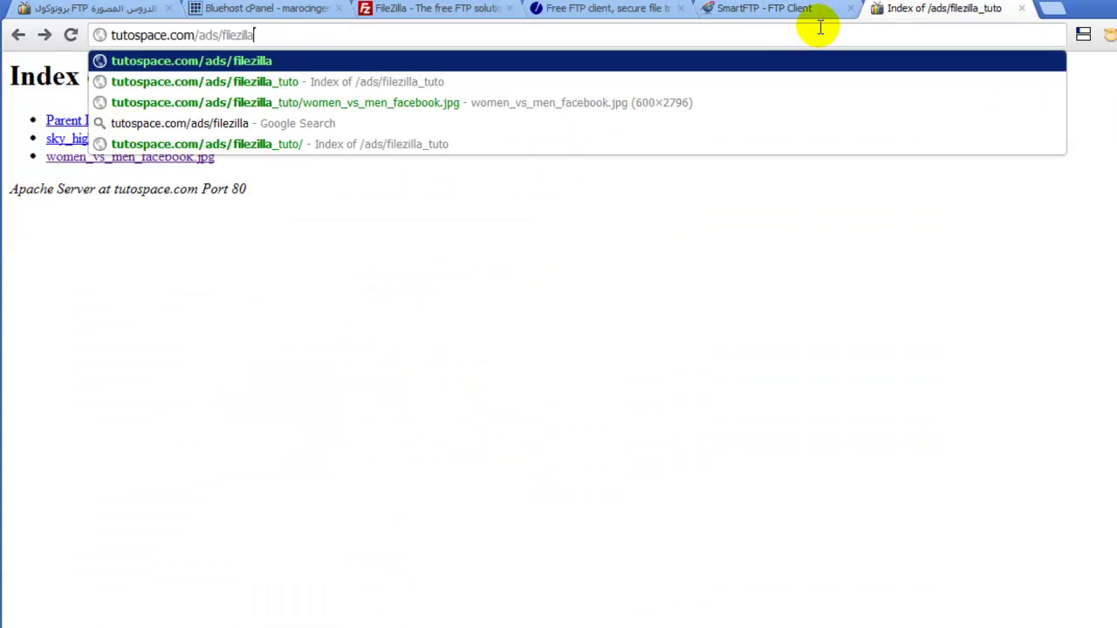
pyautogui.press('Return')
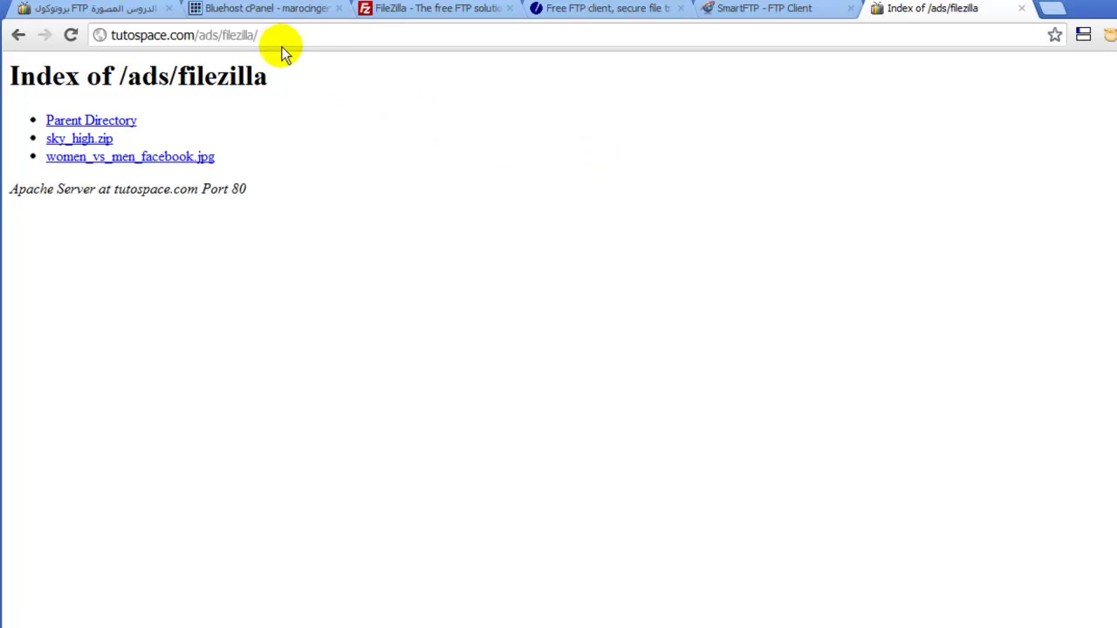
# Step: Switch to FileZilla and delete the remote filezilla folder in /tutospace/ads together with its contents
pyautogui.hotkey('alt', 'Tab')
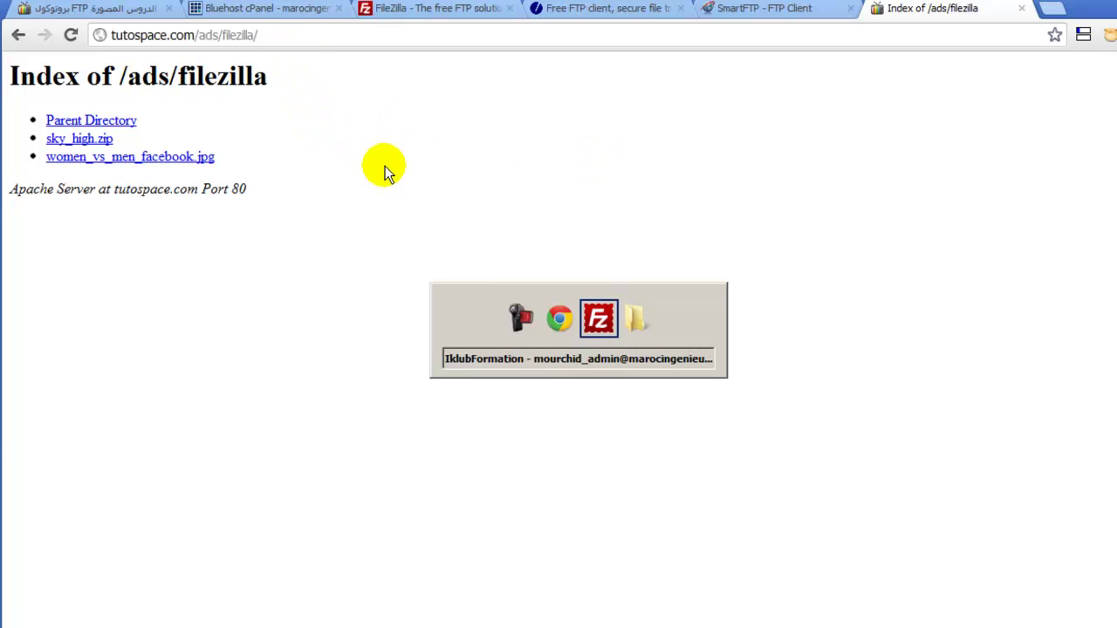
pyautogui.click(522, 220)
pyautogui.rightClick(522, 221)
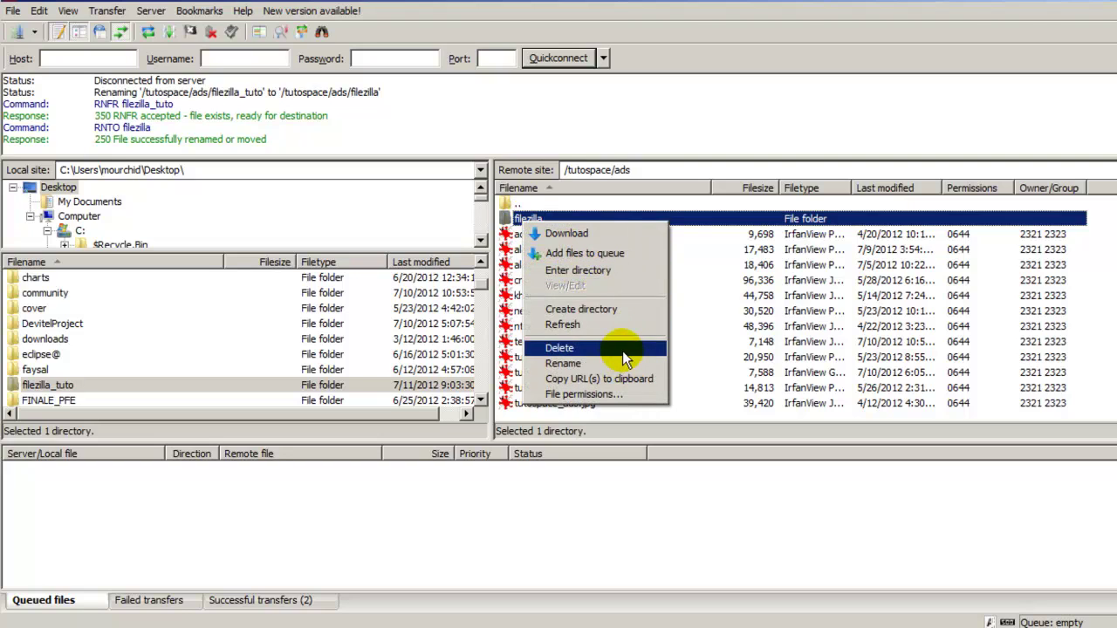
pyautogui.click(625, 349)
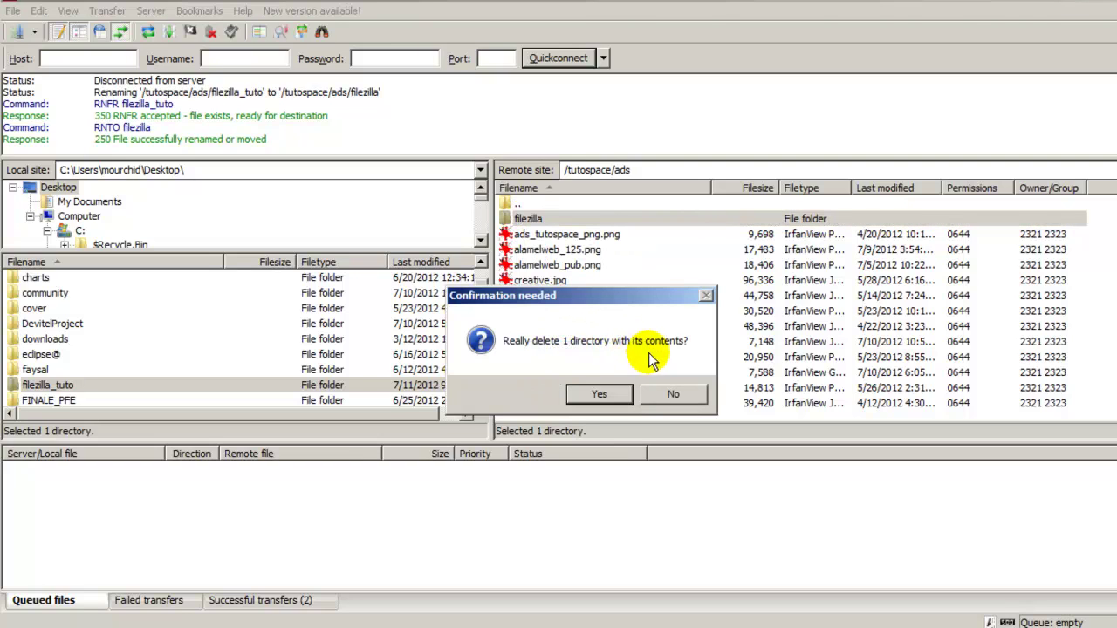
pyautogui.click(618, 394)
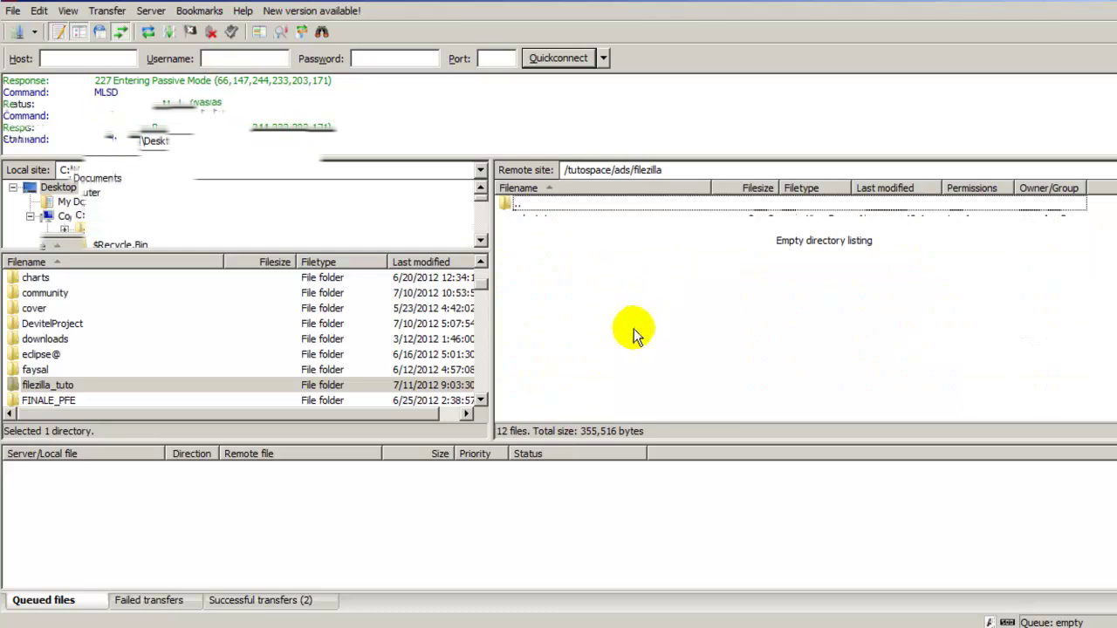
# Step: Switch to Chrome and load the tutospace.com/ads/filezilla/ address again to check the deletion
pyautogui.hotkey('alt', 'Tab')
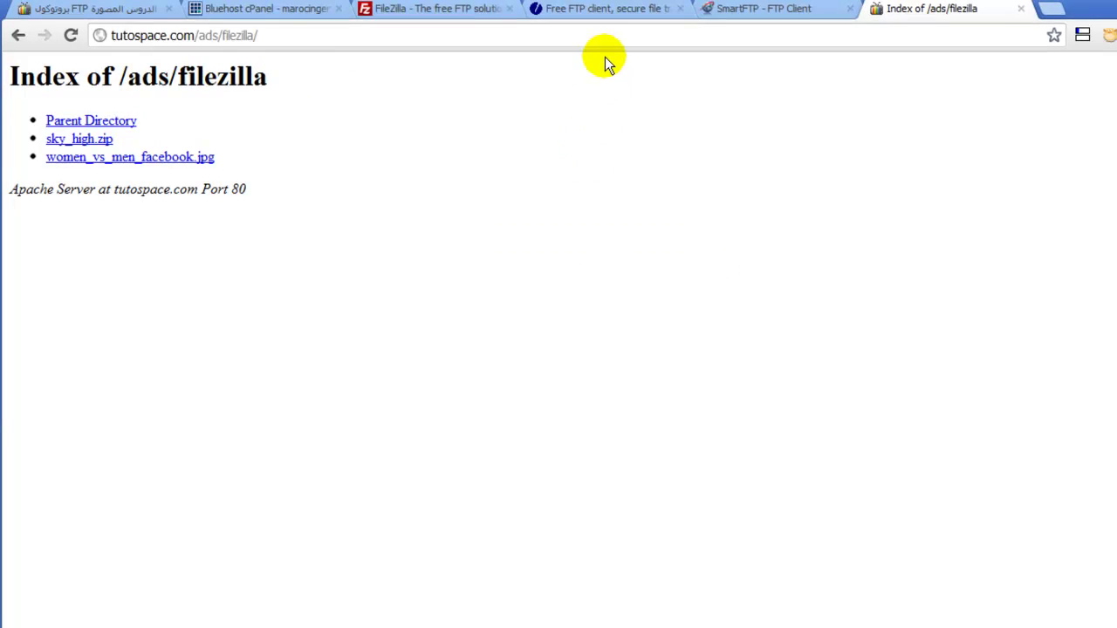
pyautogui.click(602, 36)
pyautogui.press('Return')
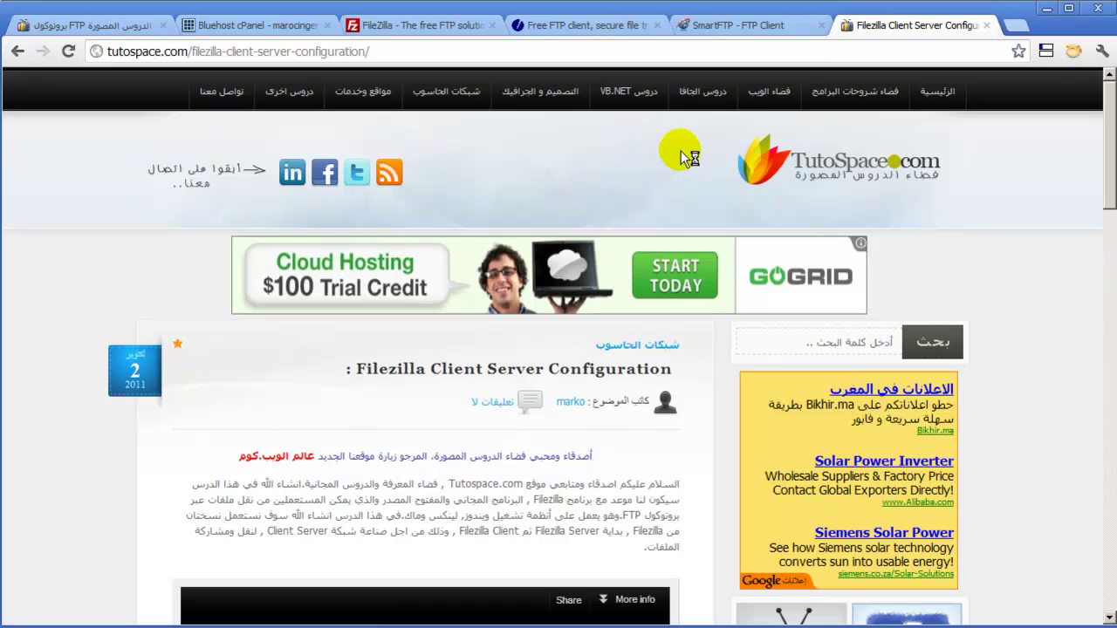
# Step: Check the remote ads folder in FileZilla, and review the FTP article in Chrome, including its client-server diagram and list of FTP programs
pyautogui.hotkey('alt', 'Tab')
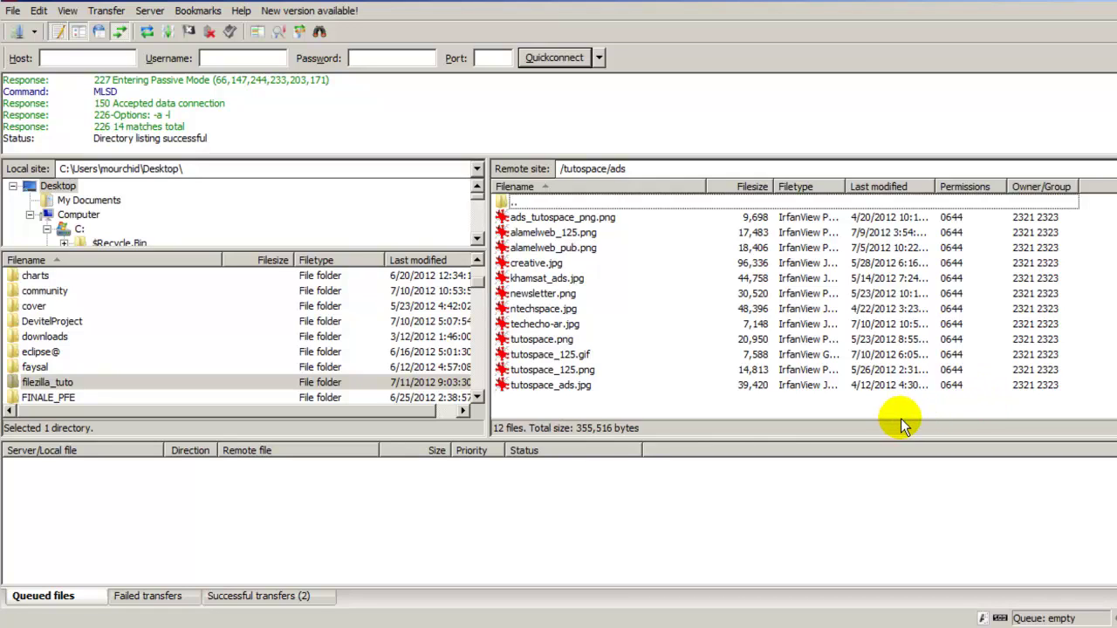
pyautogui.hotkey('alt', 'Tab')
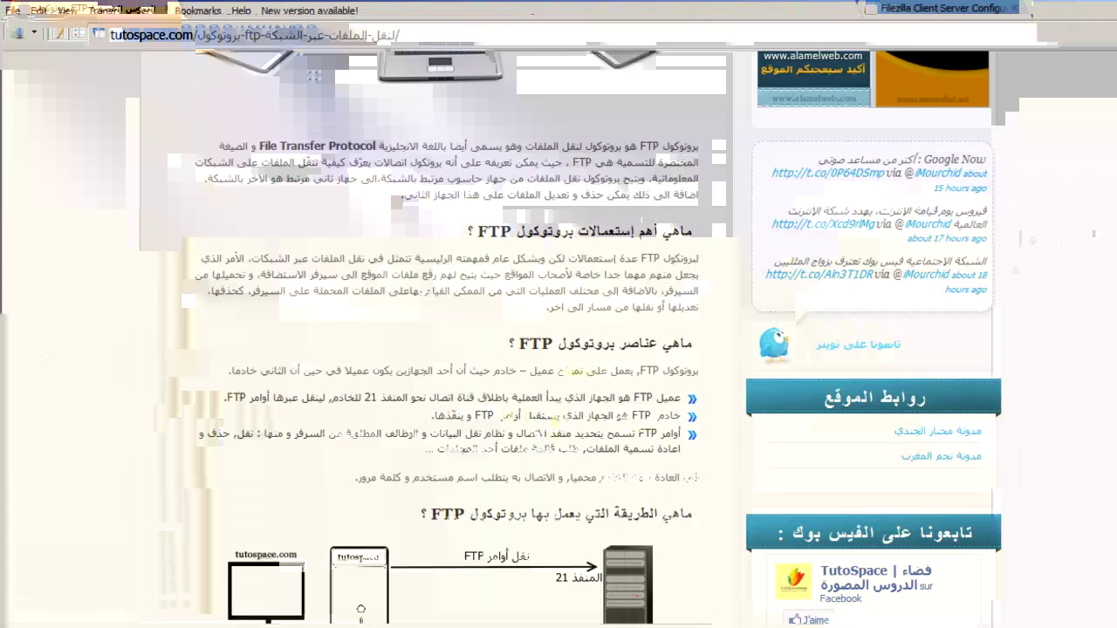
pyautogui.scroll(-5, 436, 340)
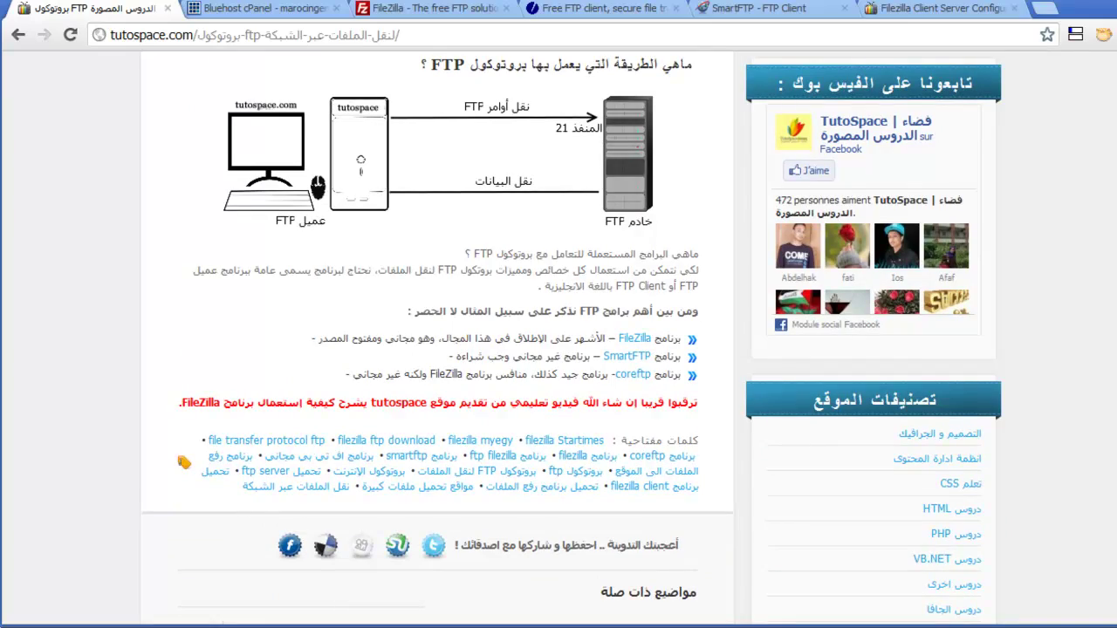
pyautogui.scroll(-5, 436, 341)
pyautogui.scroll(7, 436, 341)
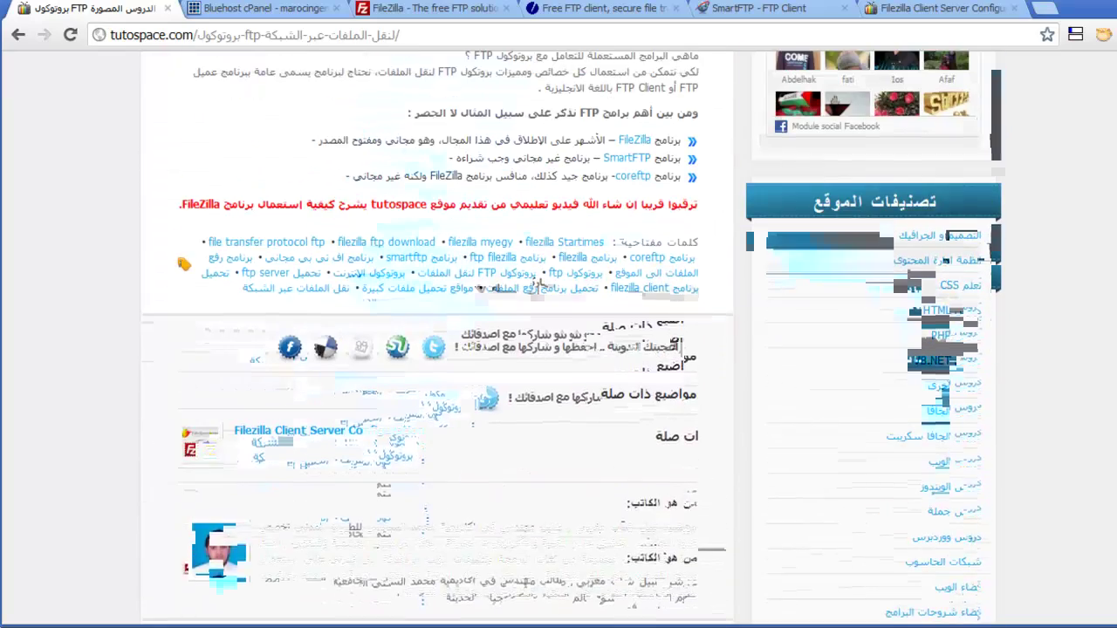
pyautogui.scroll(1, 436, 340)
pyautogui.scroll(-1, 436, 340)
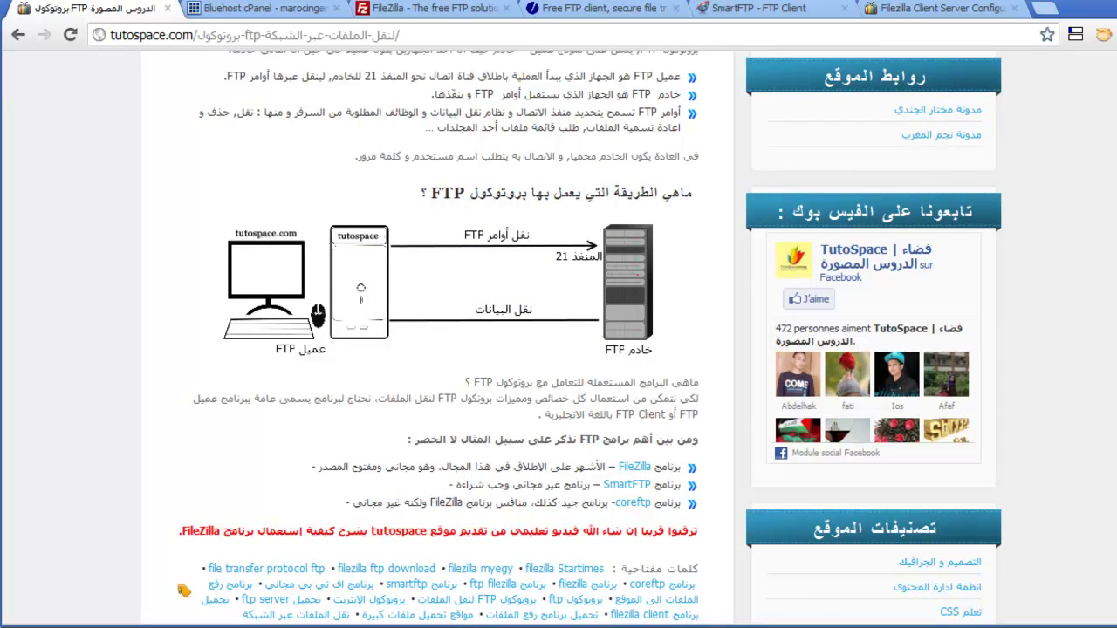
pyautogui.scroll(10, 436, 340)
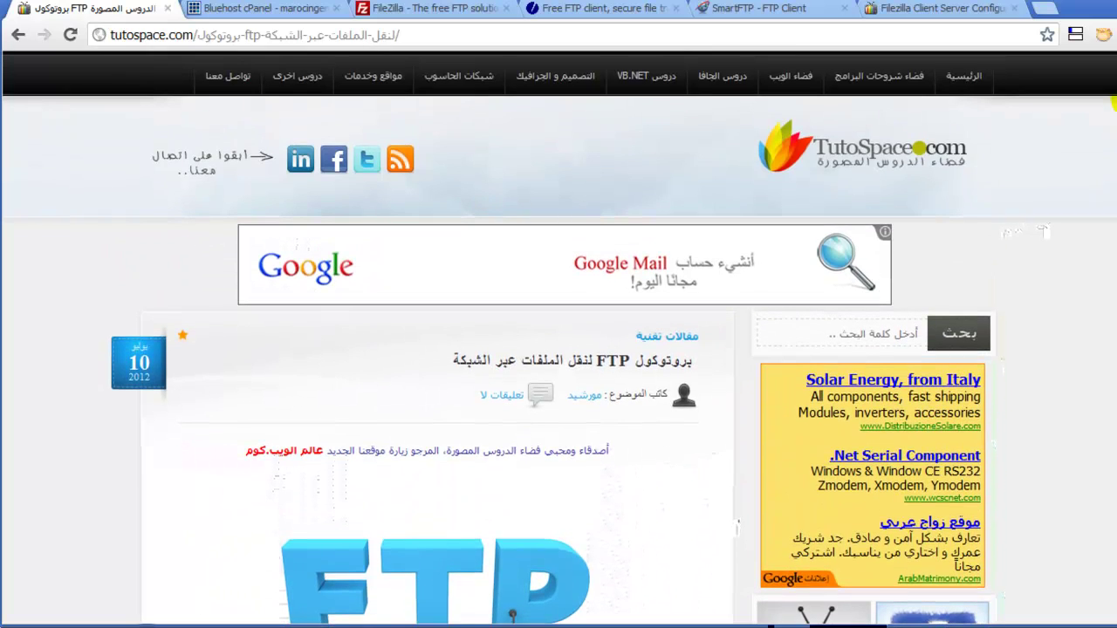